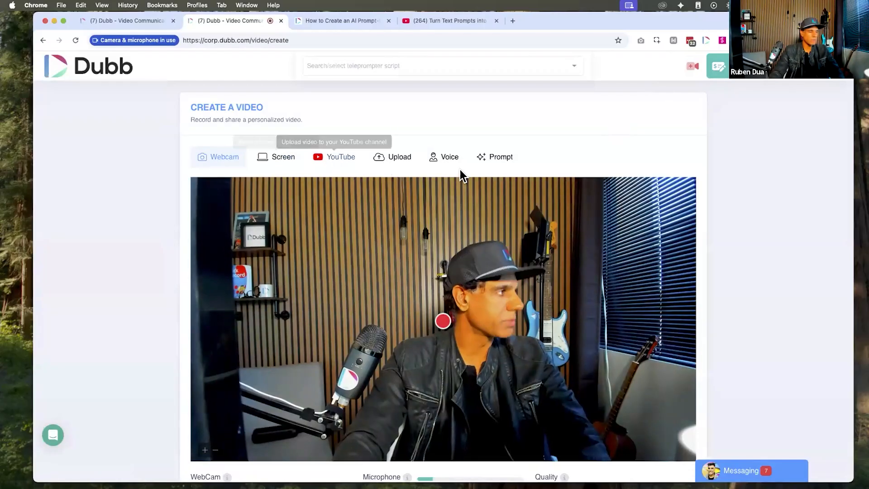
Open the prompt-based video creation form and view the hints for the form and its video type
left_click(501, 158)
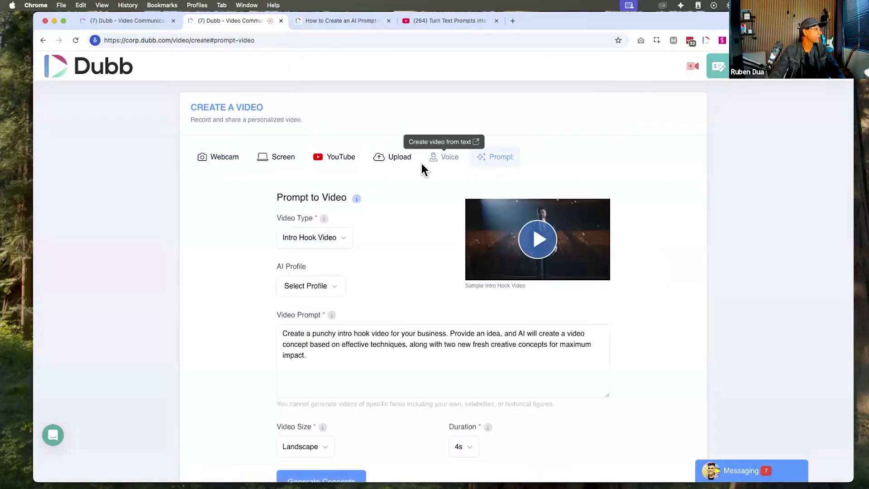
mouse_move(356, 199)
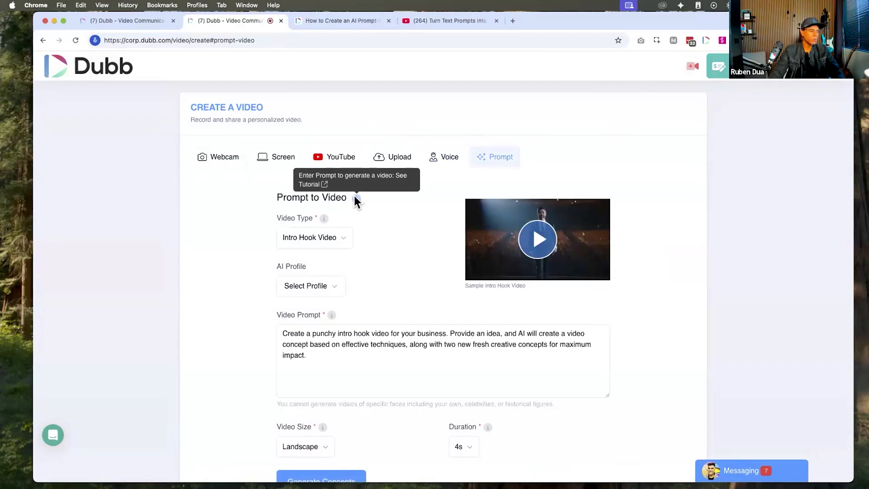
mouse_move(322, 218)
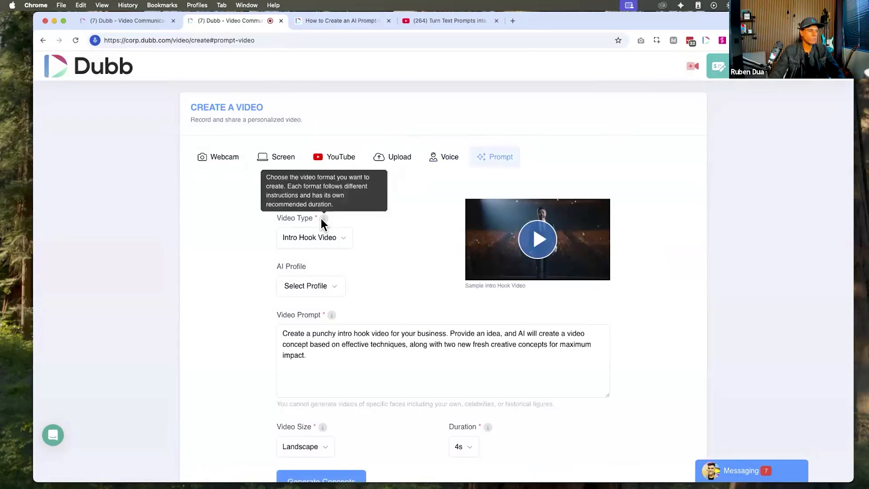
Try the Greeting Video type, and set the video type back to Intro Hook Video
left_click(341, 242)
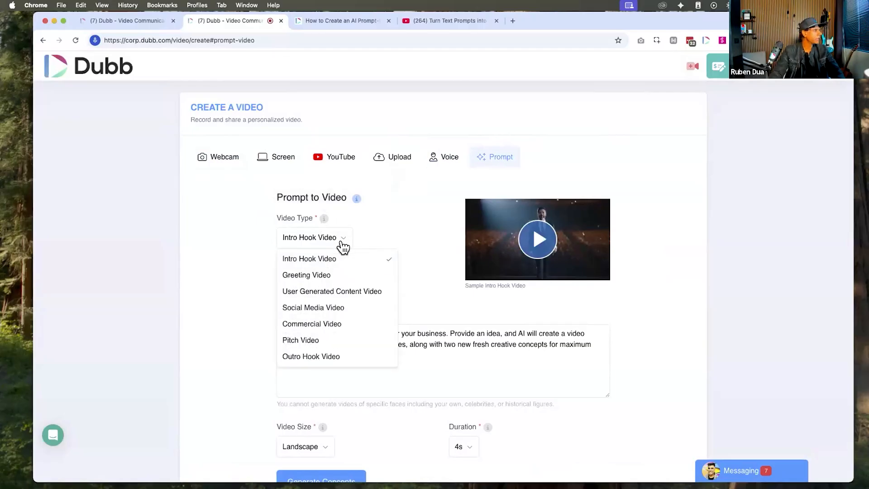
left_click(328, 274)
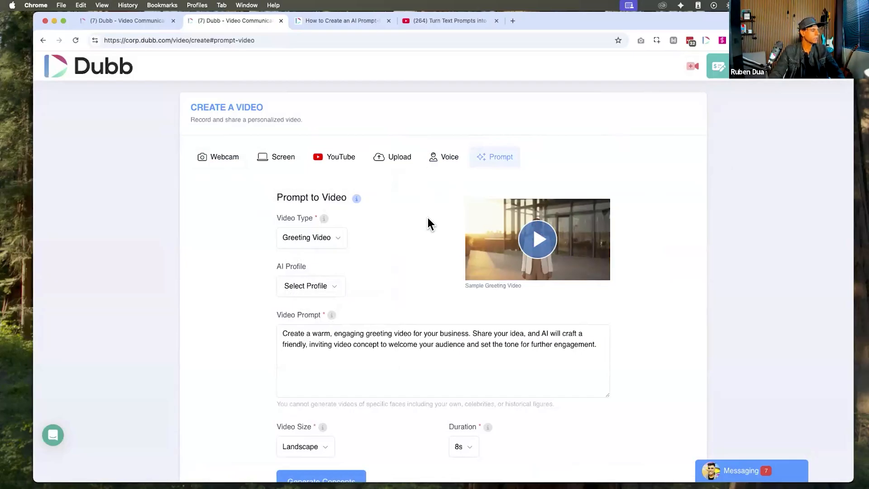
scroll(420, 277, "down", 3)
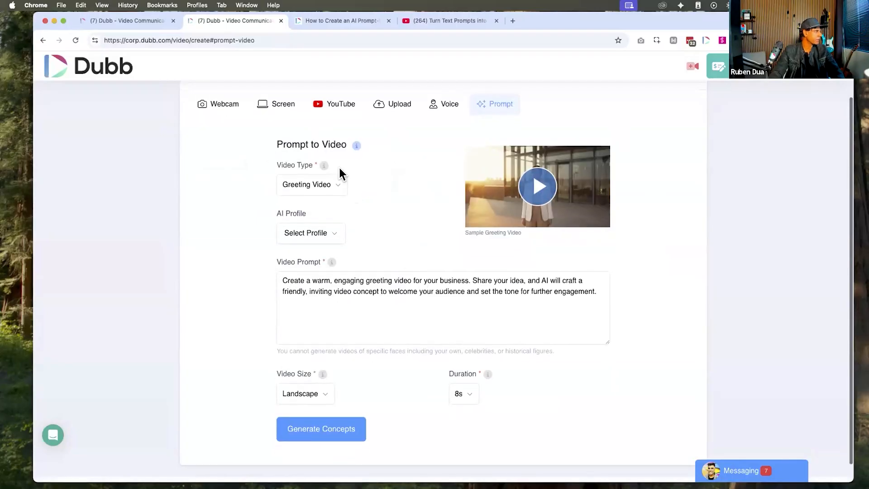
left_click(311, 184)
left_click(309, 205)
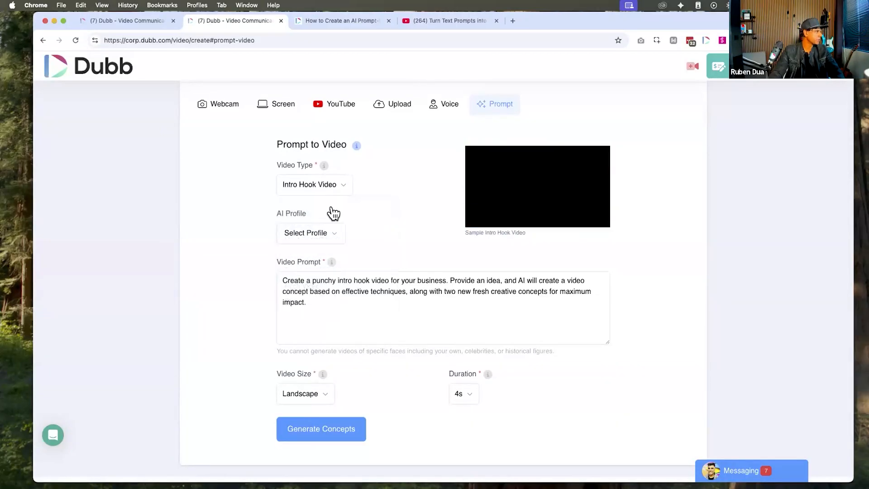
left_click(318, 290)
key("super+a")
key("BackSpace")
left_click(236, 274)
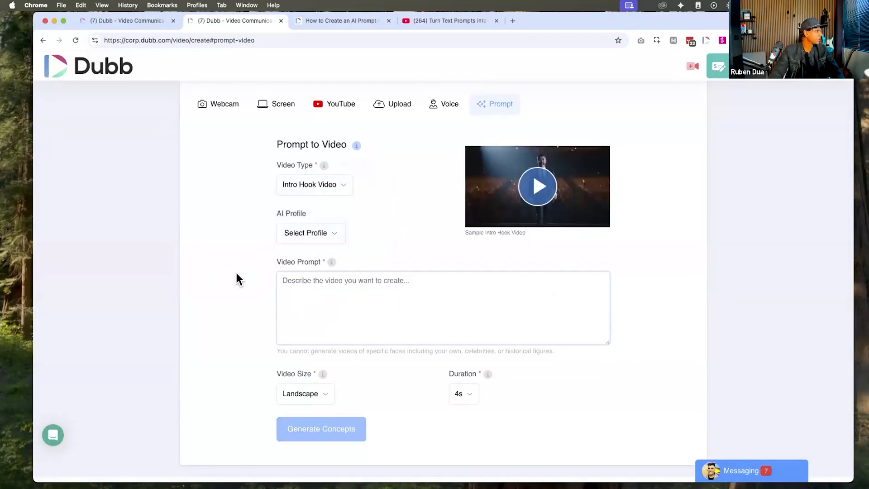
key("super+r")
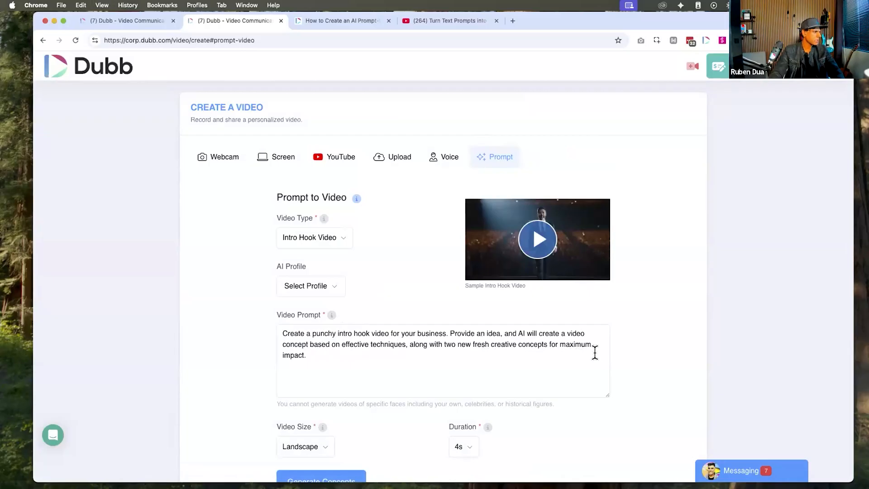
Replace the default video prompt with one for a Ted Talk style stage speaker introducing a named person, with applause, cheers and a standing ovation
left_click(488, 346)
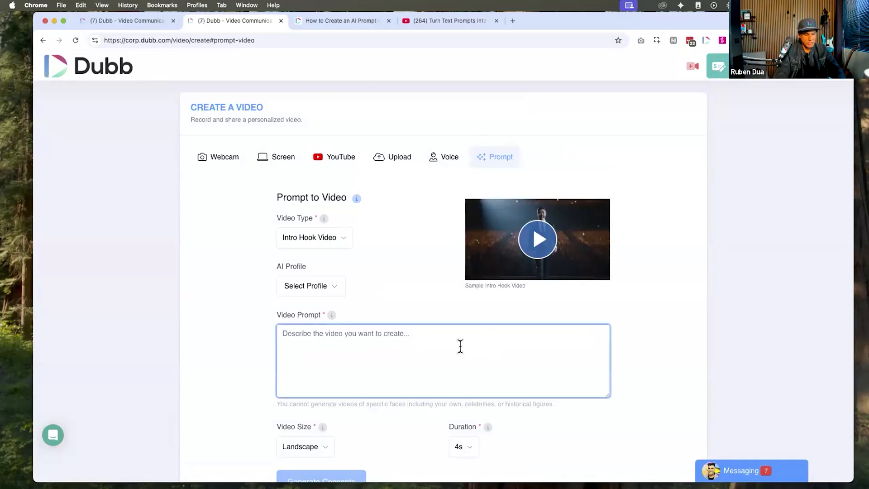
type("Generate a video of a speaker on a stage Ted Talk style introducing Cameron Black. He should say, \"Now introducing The Great Cameron Black\"")
type("The ")
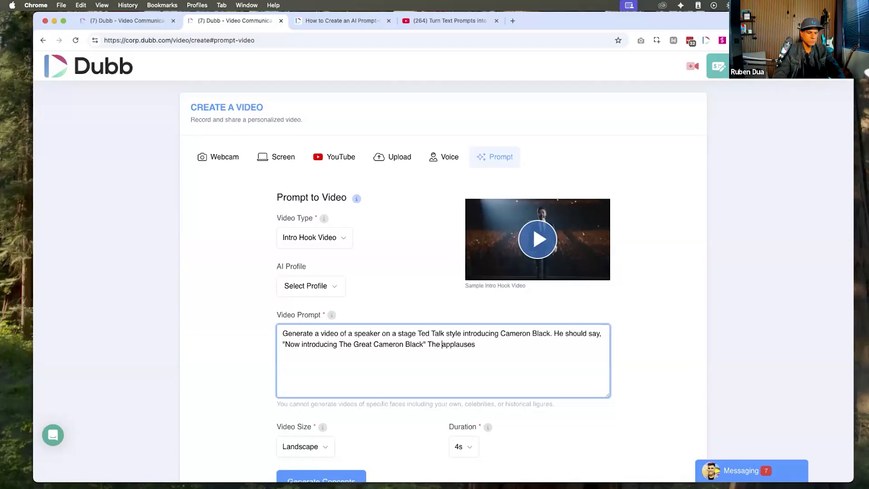
type("audience applauses")
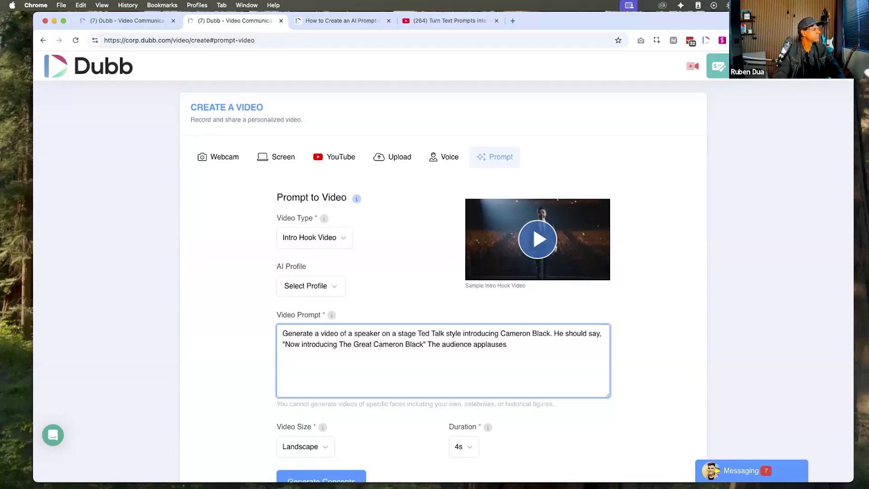
type(" and ")
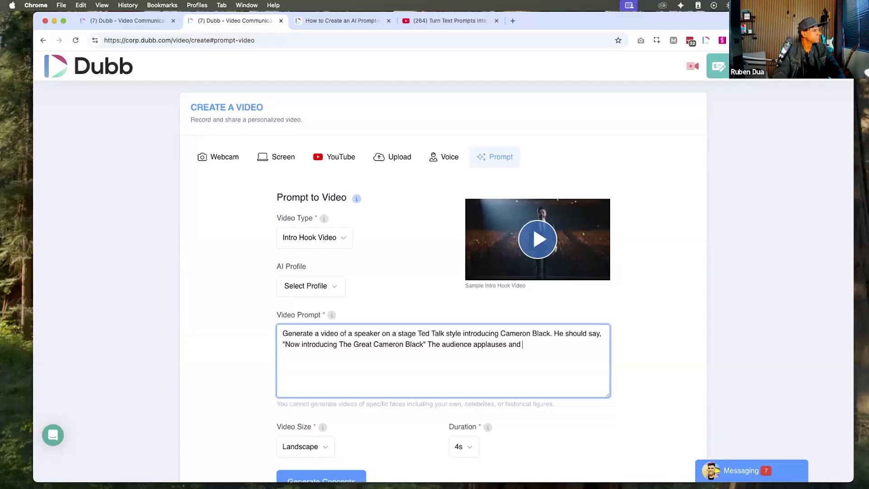
type("cheers and does a standing ovation.")
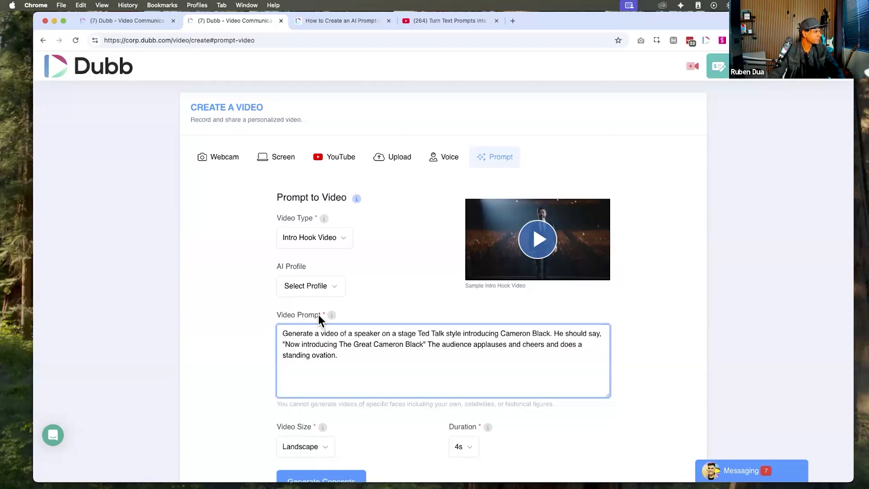
Change "The" to lowercase "the" before "Great" in the speaker's quoted line
scroll(467, 365, "down", 1)
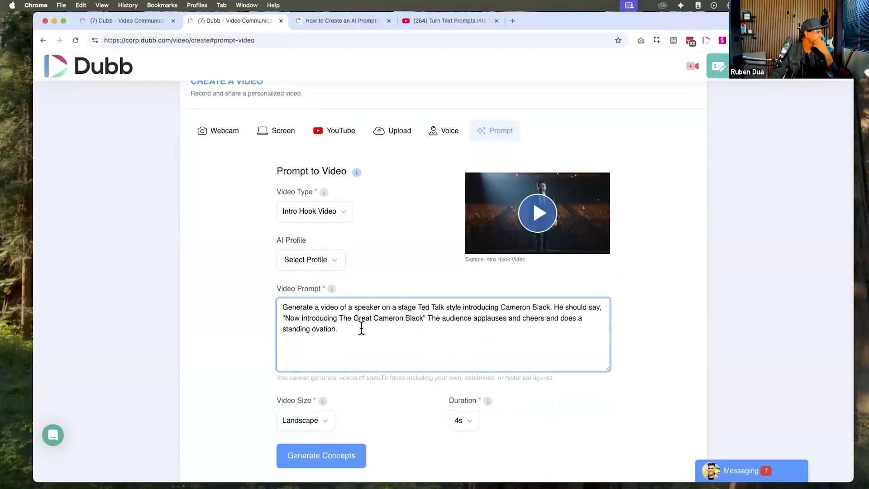
left_click(342, 318)
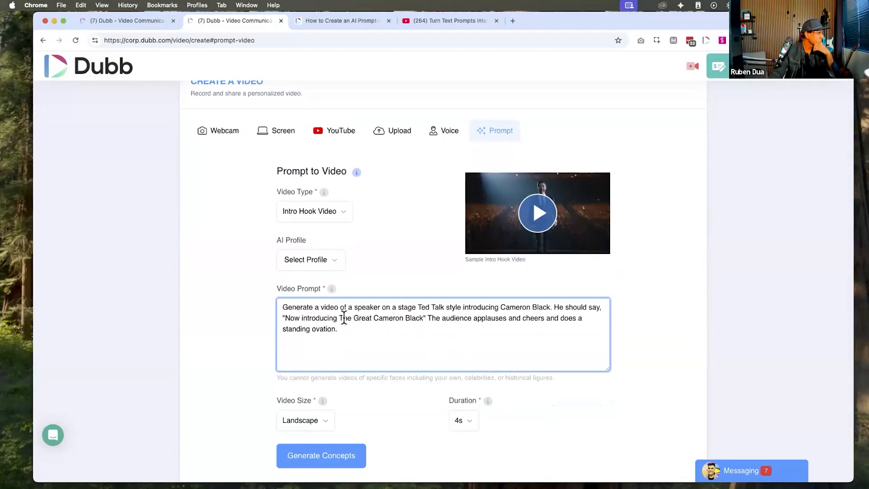
key("BackSpace")
type("t")
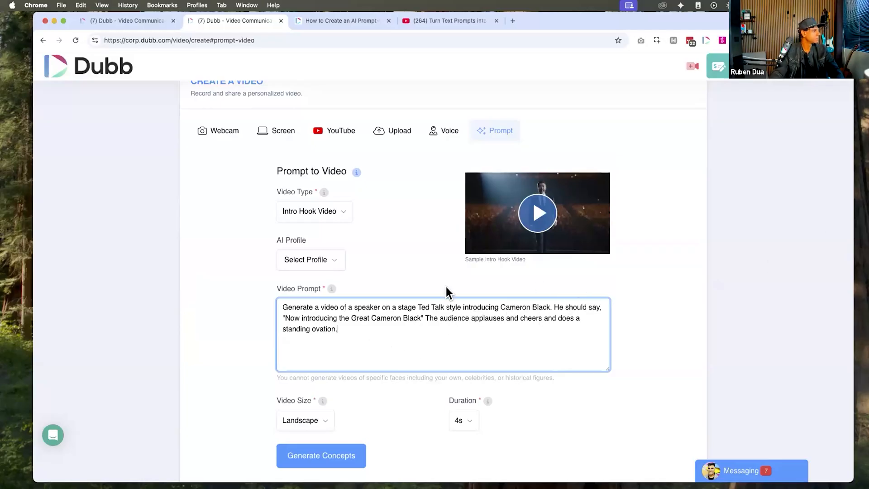
Check the available AI profile options without selecting one
scroll(651, 301, "down", 1)
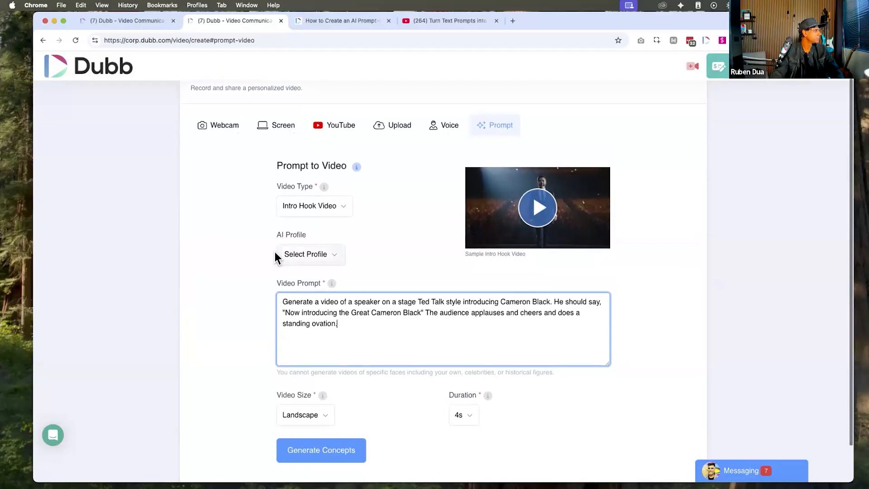
left_click(320, 255)
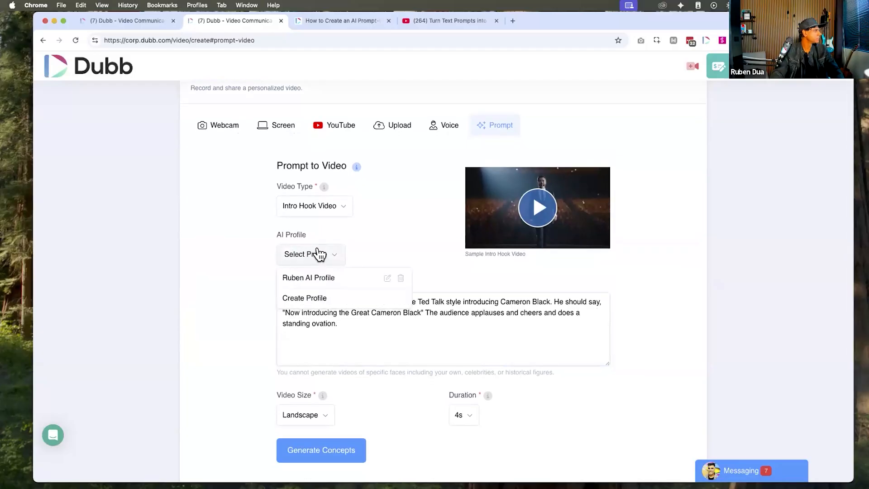
left_click(363, 223)
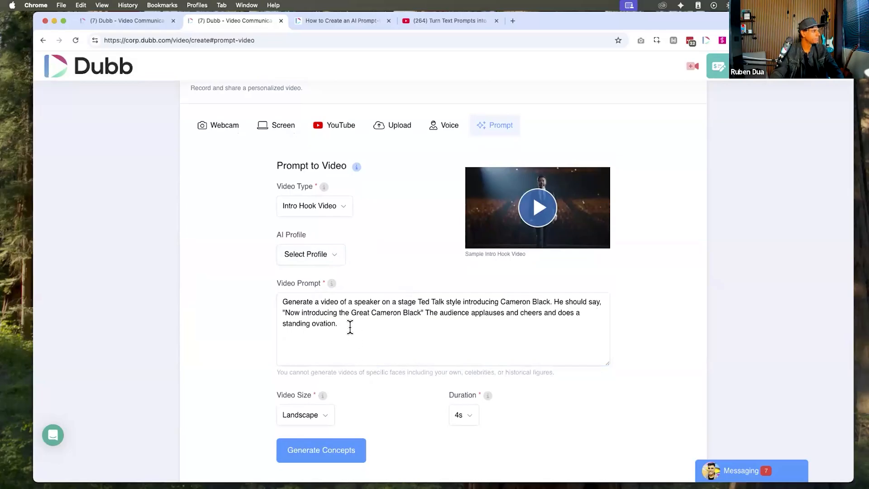
Copy the whole video prompt and generate concepts from it
triple_click(334, 318)
key("super+c")
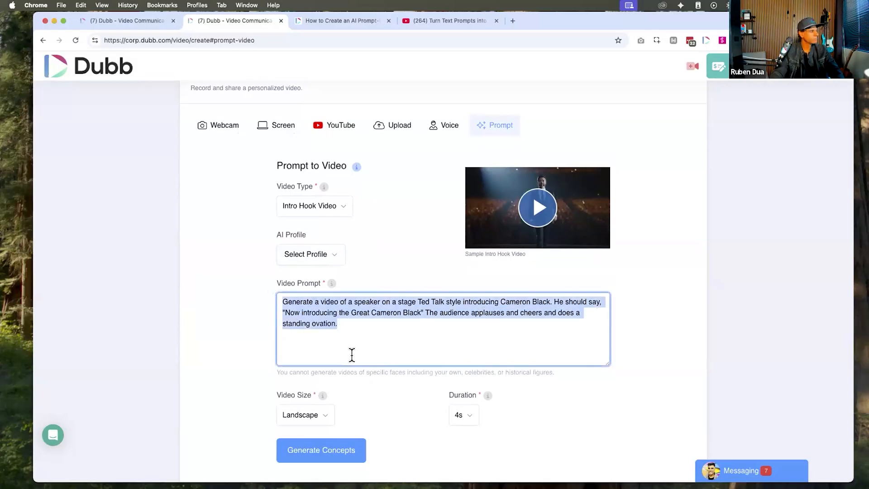
left_click(320, 460)
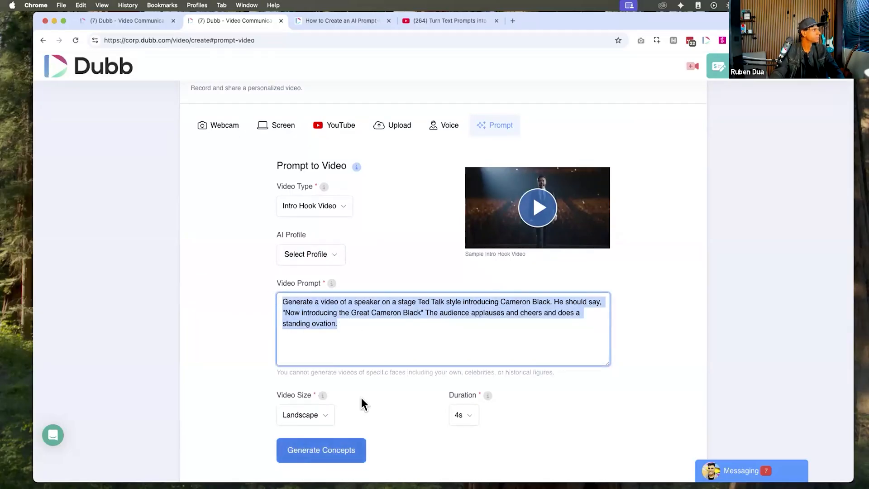
Load dubb.com in a new browser tab, open its prompt-based video form, and replace the default prompt with the copied one
left_click(513, 18)
type("dubb.com")
key("Return")
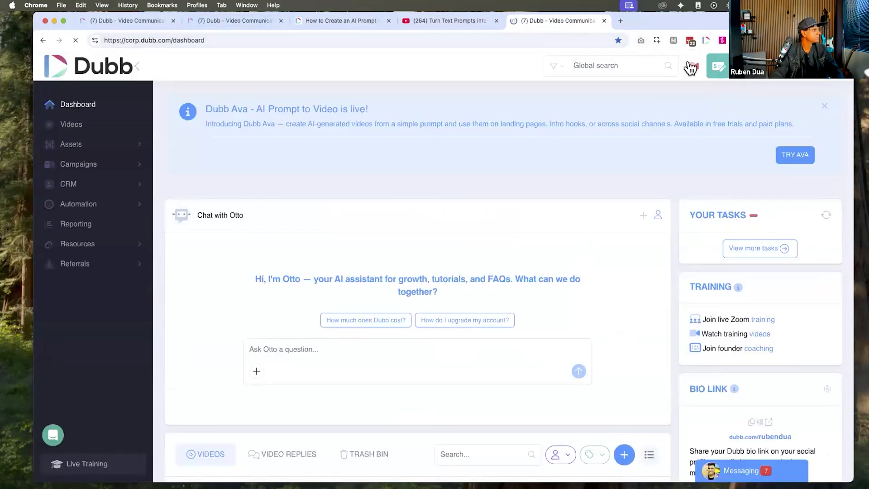
left_click(691, 67)
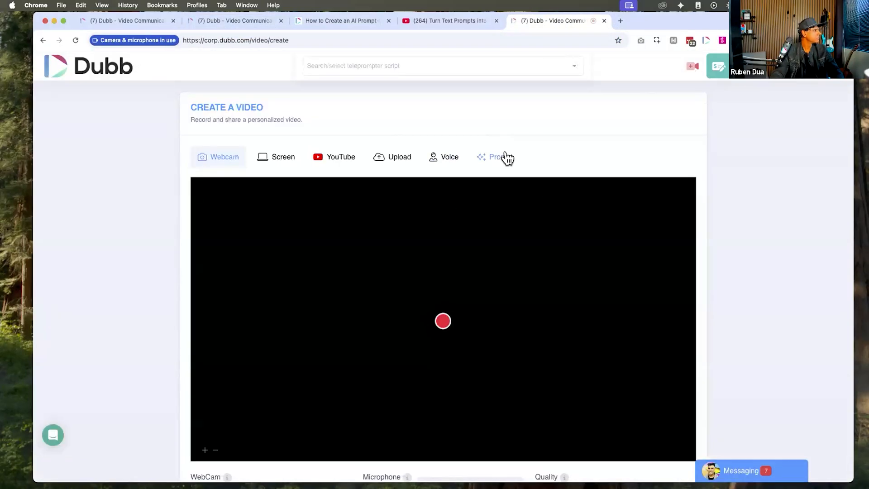
left_click(507, 158)
left_click(376, 335)
key("super+v")
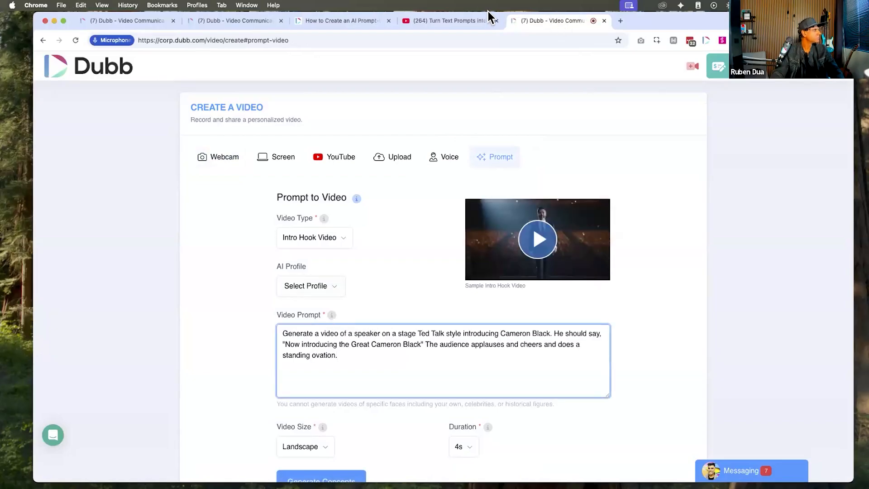
Move the second prompt form's browser tab directly after the first prompt form's tab
left_click_drag(488, 10, 423, 14)
left_click(292, 24)
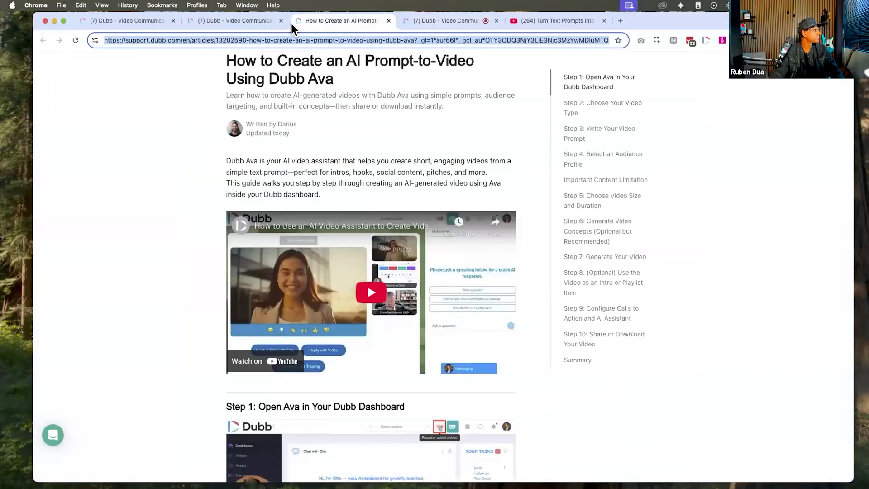
left_click(240, 19)
left_click(131, 18)
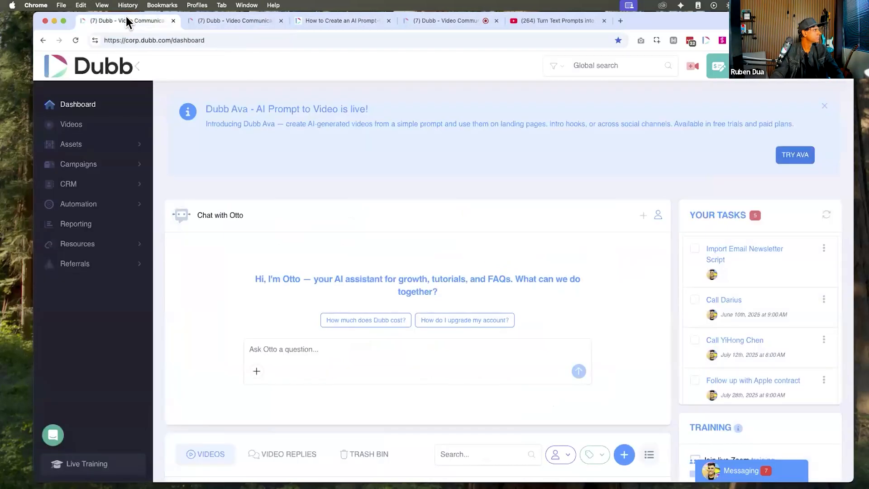
left_click(199, 18)
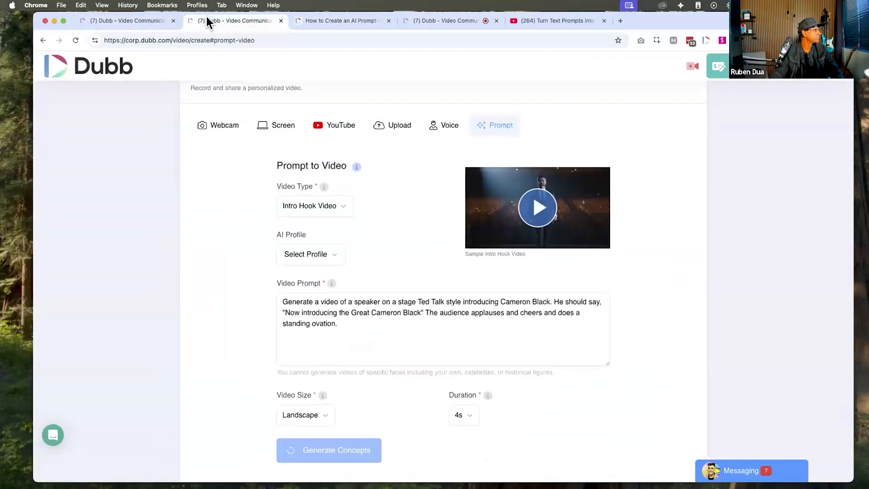
left_click(444, 20)
left_click_drag(449, 19, 305, 18)
Compare the two prompt form tabs and check the first one for generated concepts
left_click(238, 16)
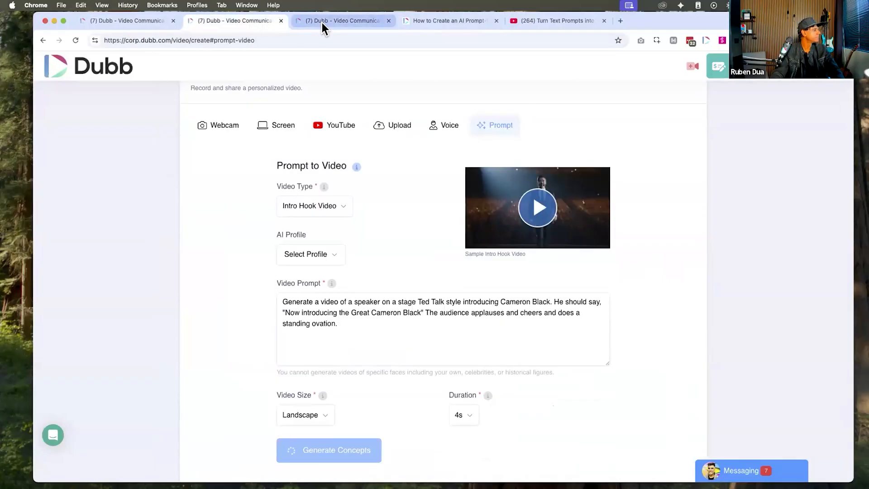
left_click(322, 23)
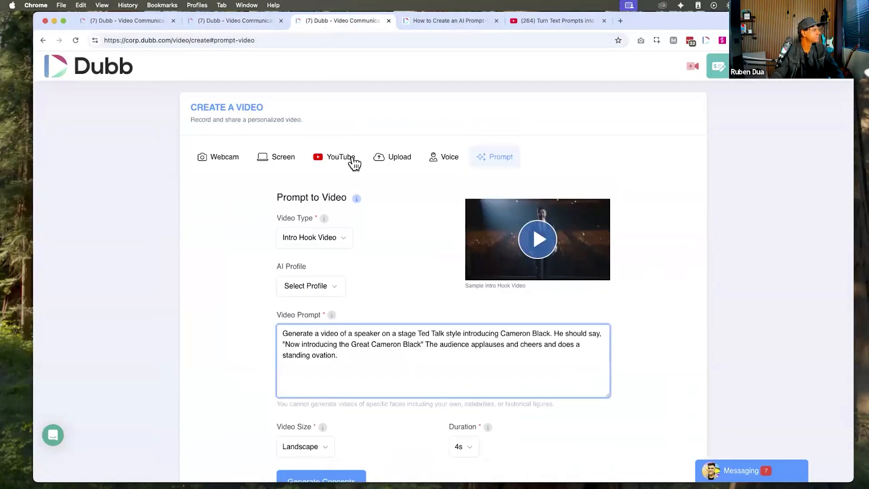
scroll(386, 290, "down", 2)
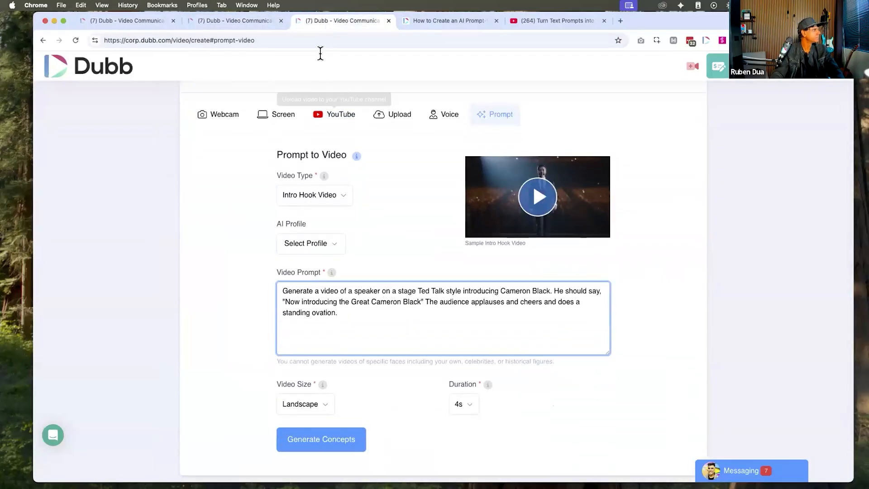
left_click(256, 20)
left_click(320, 20)
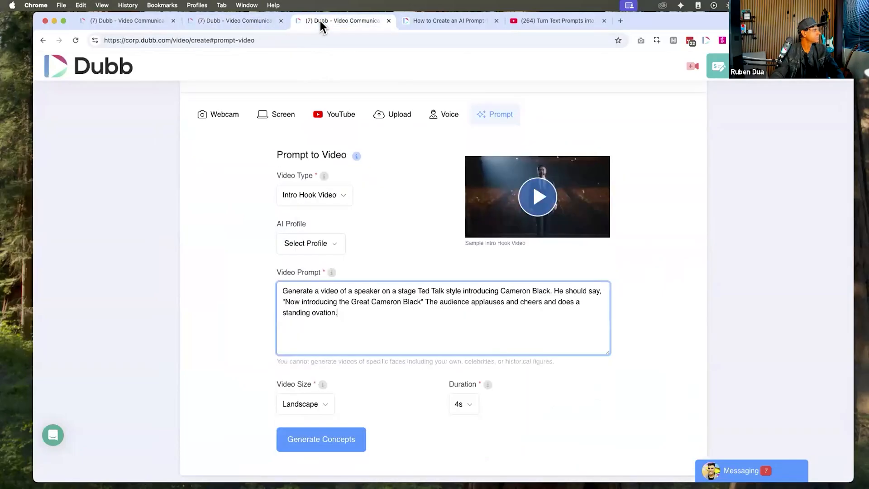
left_click(243, 21)
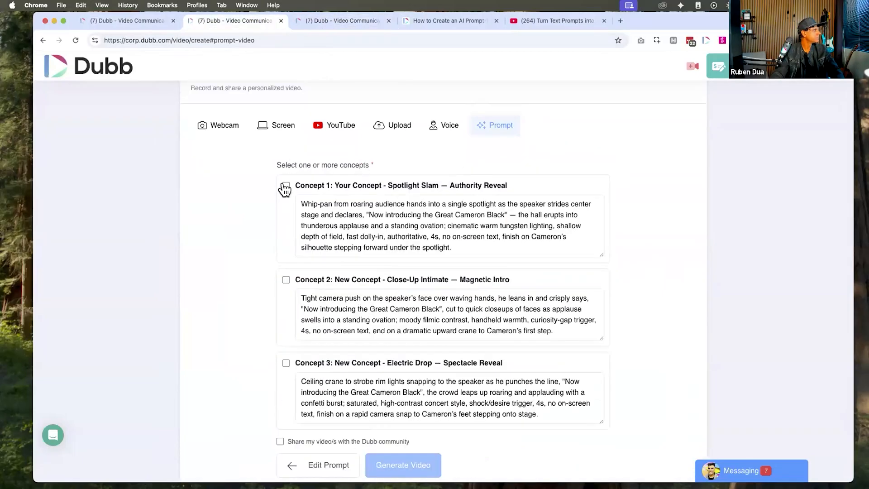
Select Concept 1, "Spotlight Slam — Authority Reveal", and generate the video from it
left_click(286, 185)
scroll(369, 362, "down", 2)
left_click(362, 399)
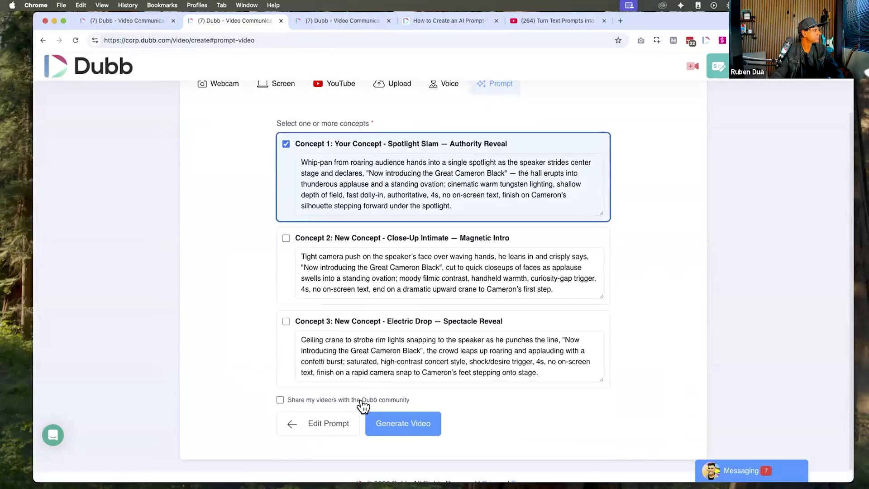
left_click(398, 430)
Generate concepts from the second prompt form and enable sharing the videos with the Dubb community
left_click(336, 20)
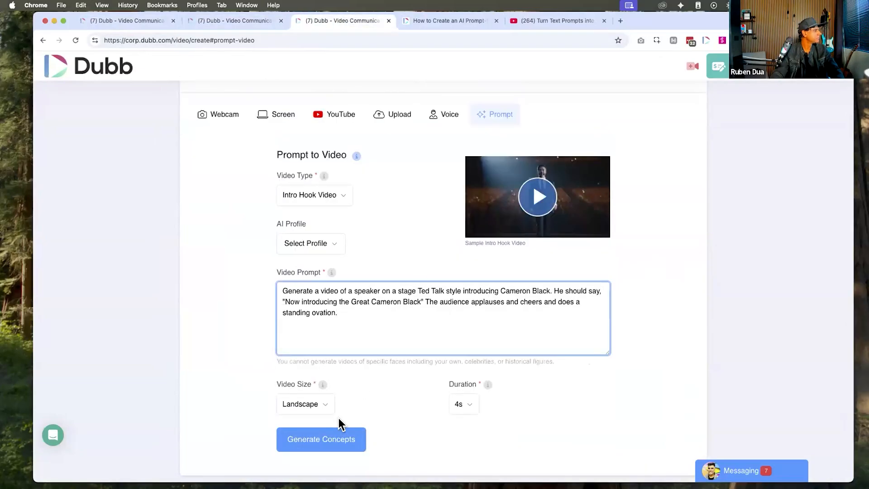
left_click(314, 443)
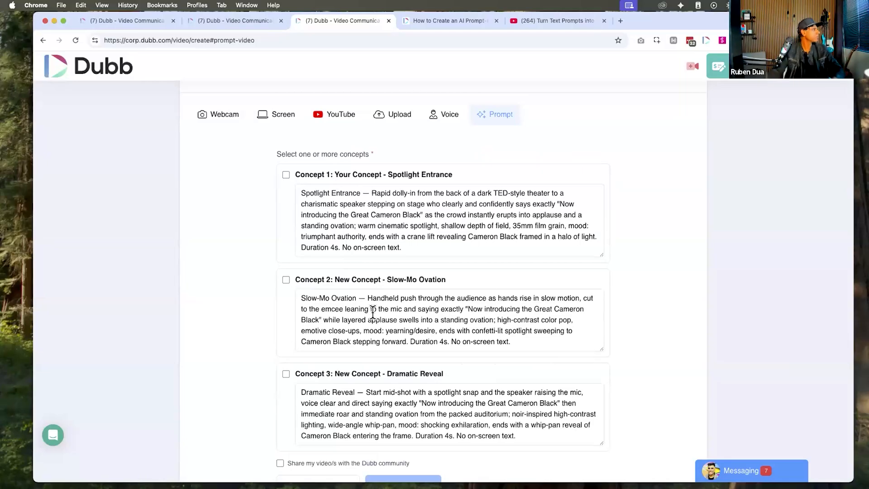
scroll(421, 312, "down", 2)
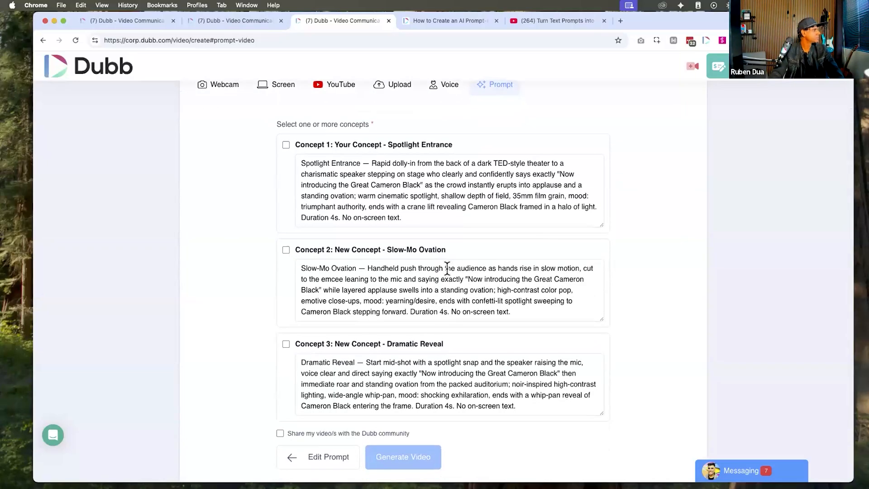
left_click(280, 433)
scroll(609, 416, "down", 1)
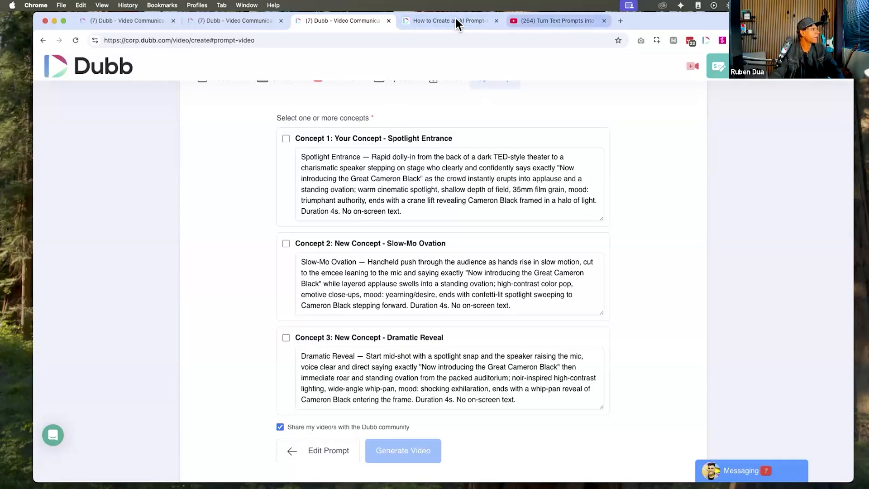
Open another prompt-based video form in a new browser tab and show its AI profile options
left_click(692, 66, "super")
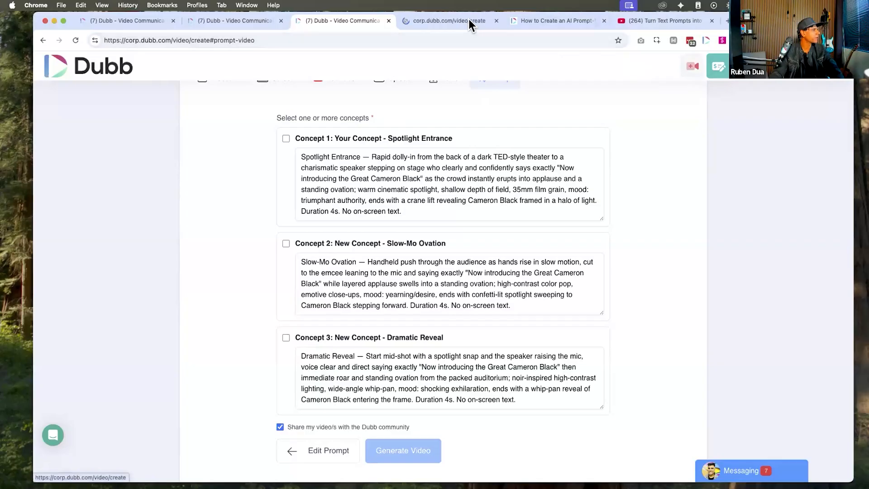
left_click(468, 20)
left_click(497, 159)
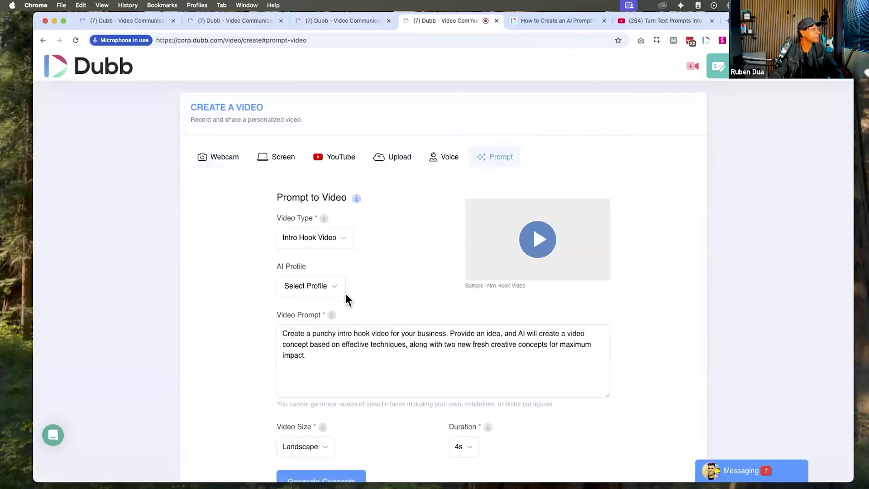
left_click(328, 294)
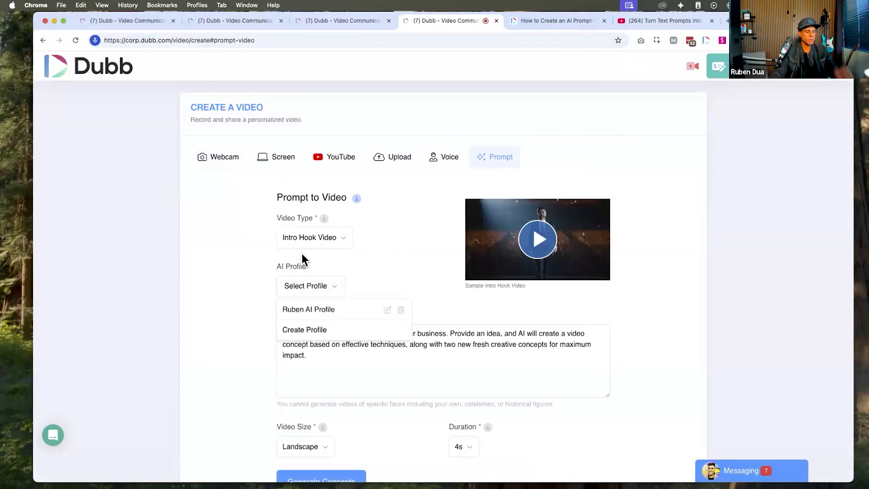
Open the Dubb dashboard in a new browser tab and view the AI profile options for Chat with Otto
left_click(104, 71, "super")
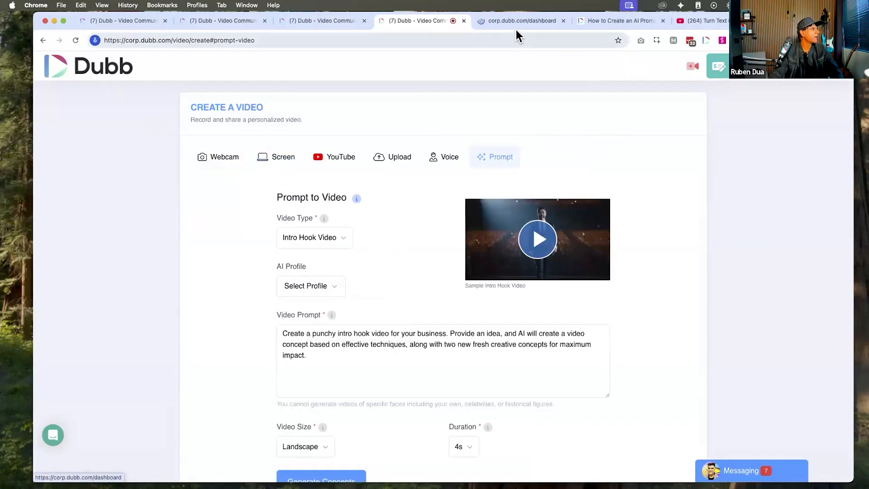
left_click(514, 21)
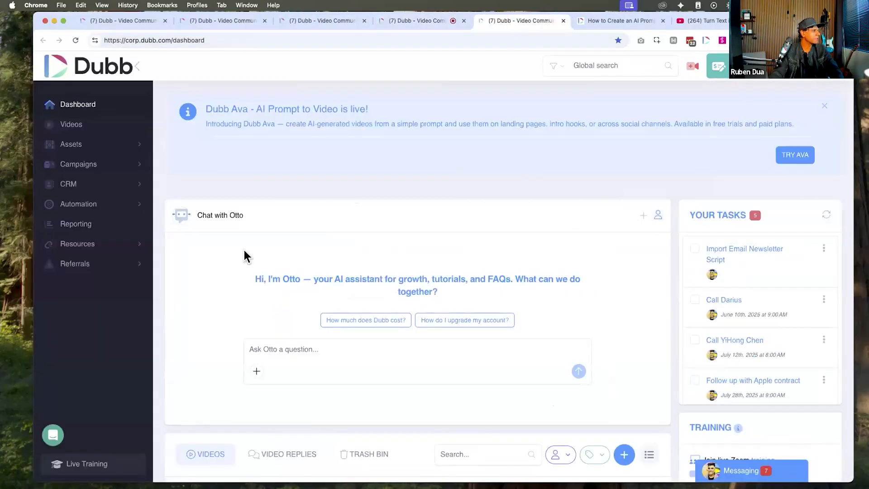
left_click(658, 220)
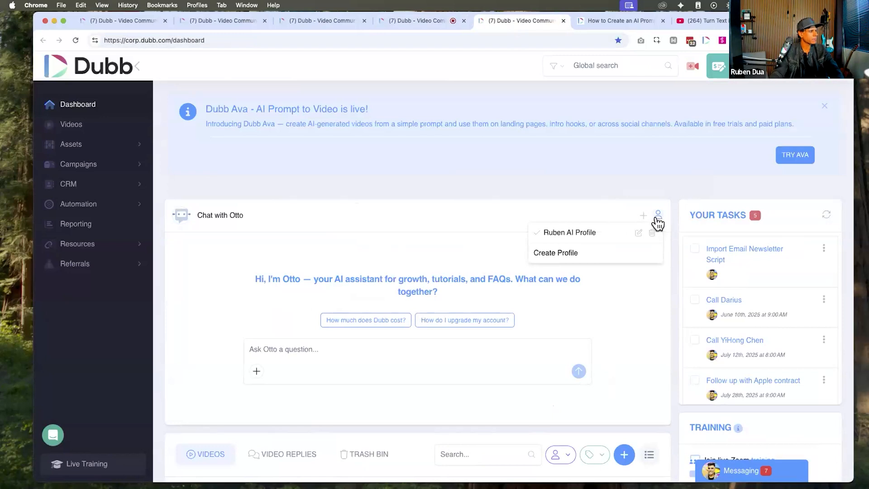
Open the AI Assistant page in a new browser tab, view its AI profile options, and close that tab
left_click(693, 67, "super")
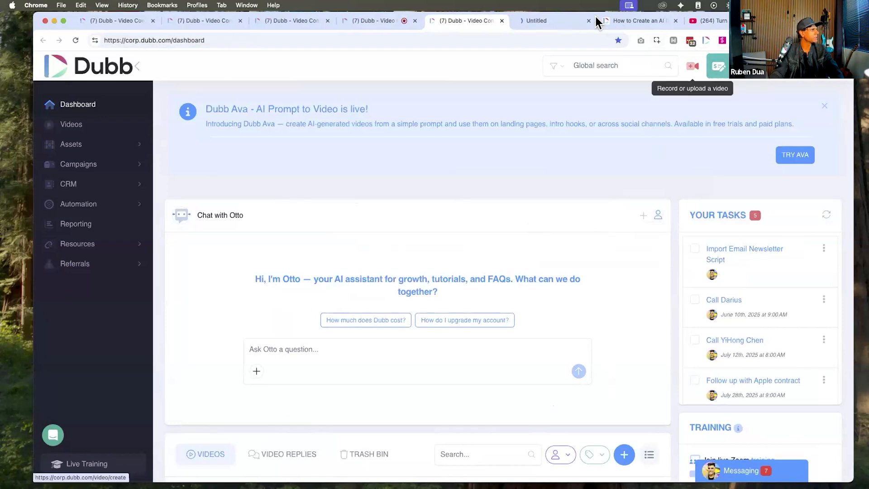
left_click(553, 21)
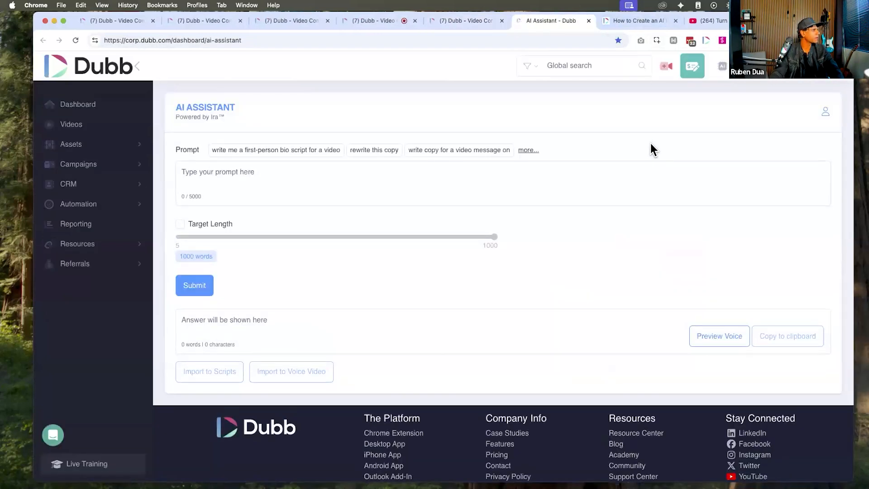
left_click(825, 114)
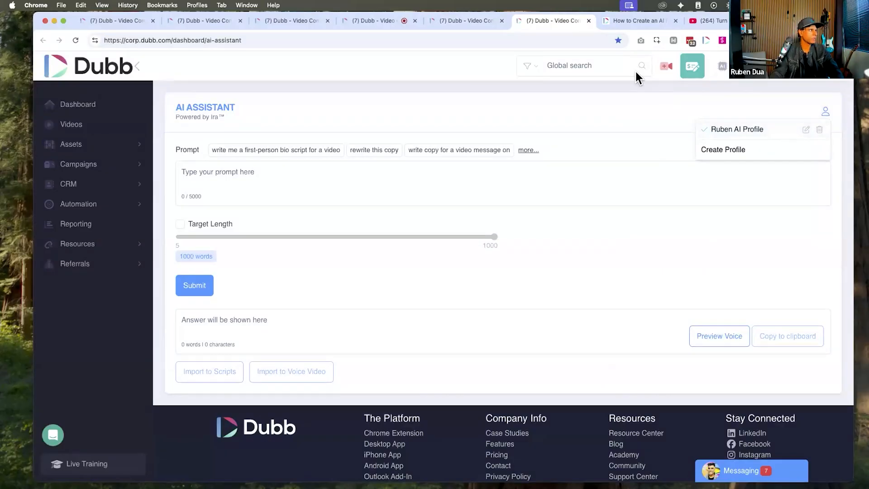
left_click(588, 21)
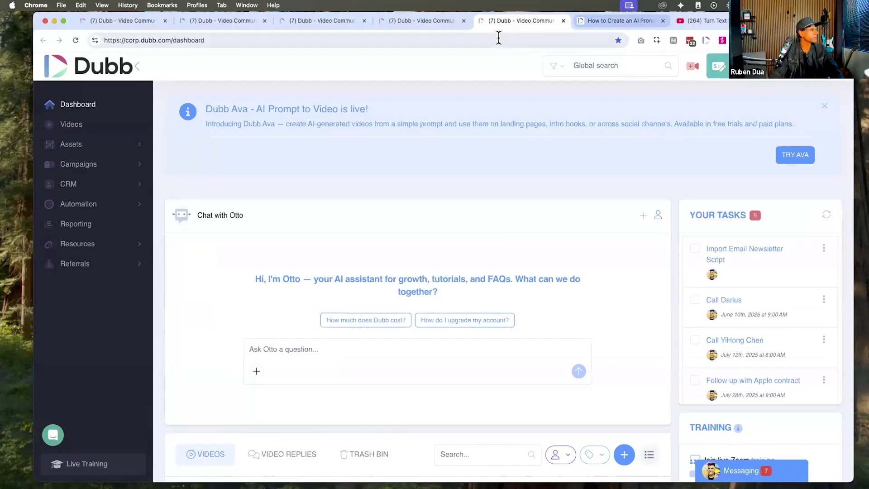
Check the AI profile options in the newest prompt form, then revisit the tab with the second set of concepts
left_click(431, 23)
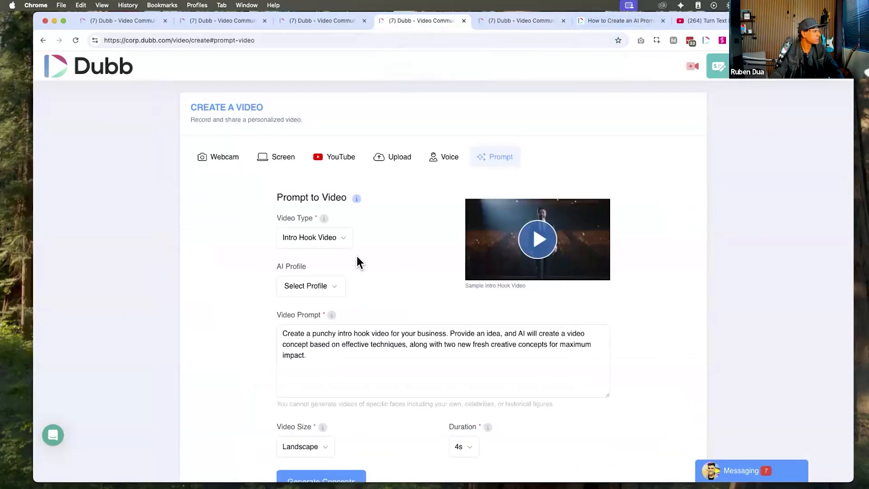
left_click(333, 288)
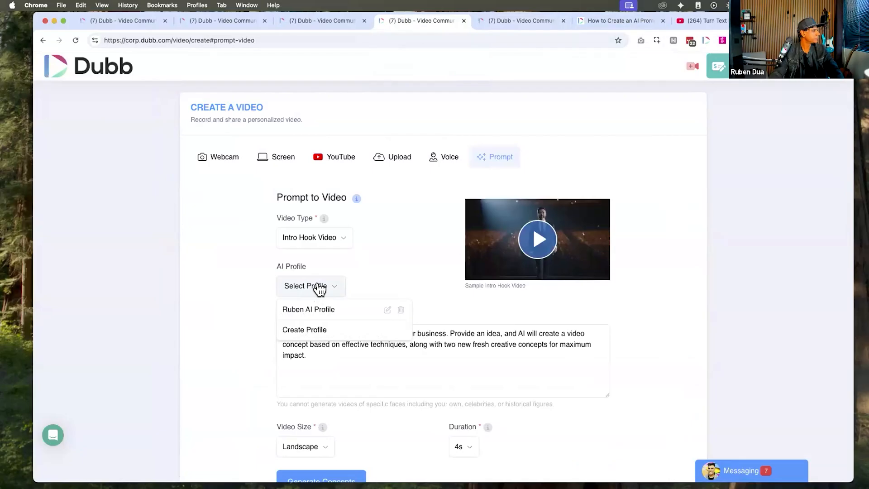
left_click(258, 273)
left_click(338, 21)
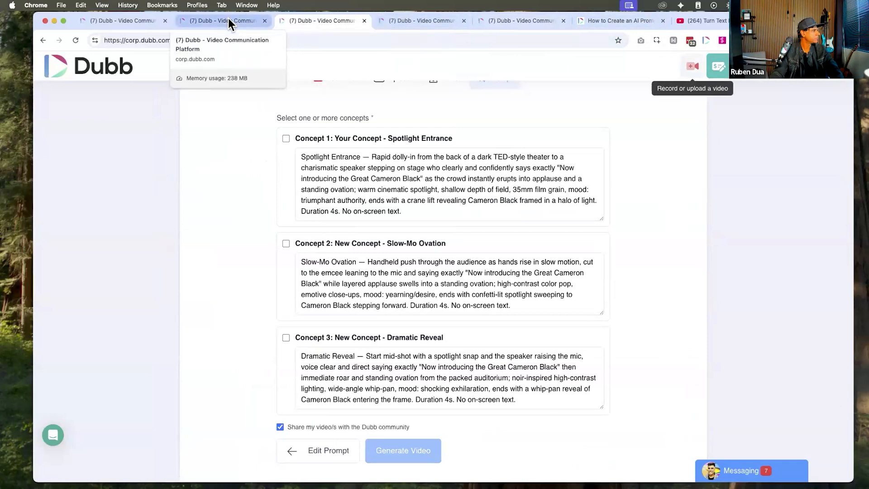
Return to the newest prompt form and open the questionnaire for creating a new AI profile
left_click(398, 20)
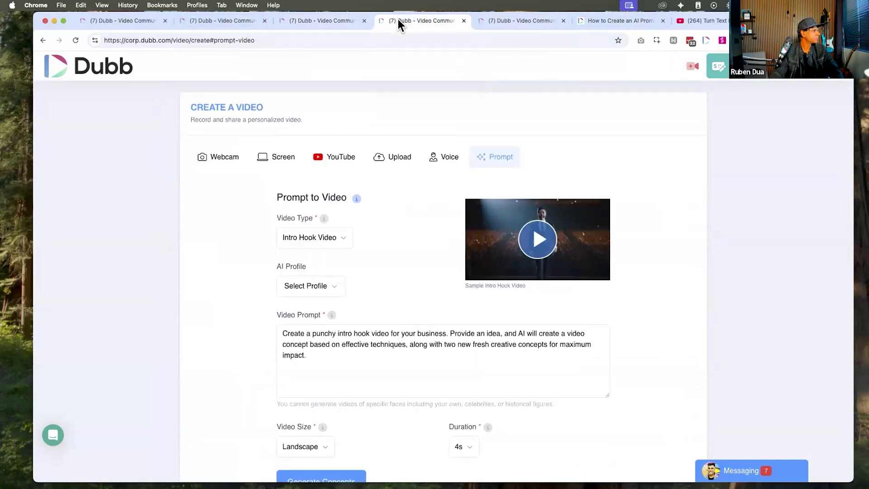
left_click(320, 286)
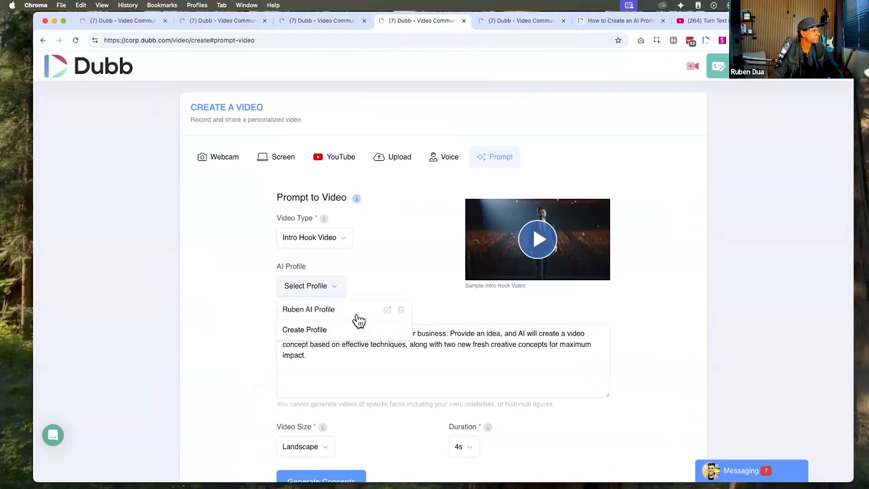
left_click(317, 330)
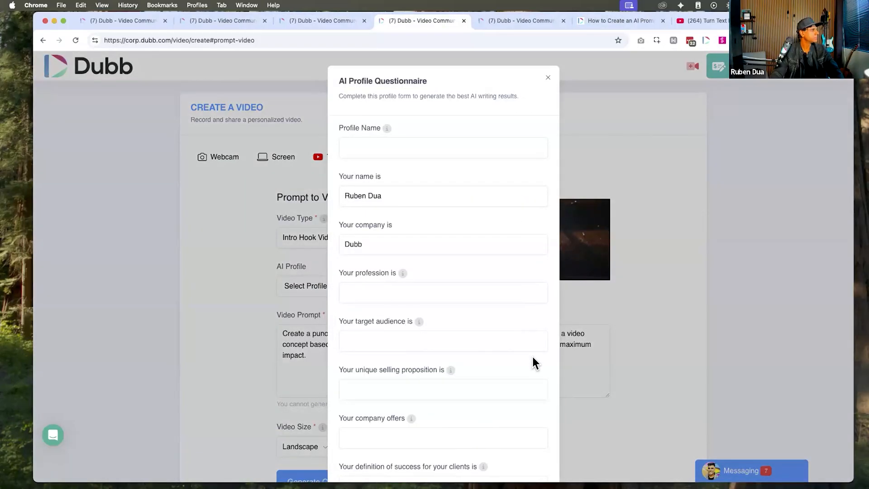
Examine the AI Profile Questionnaire's fields, from profile name and target audience to communication tone, copy options and share options
scroll(533, 357, "down", 1)
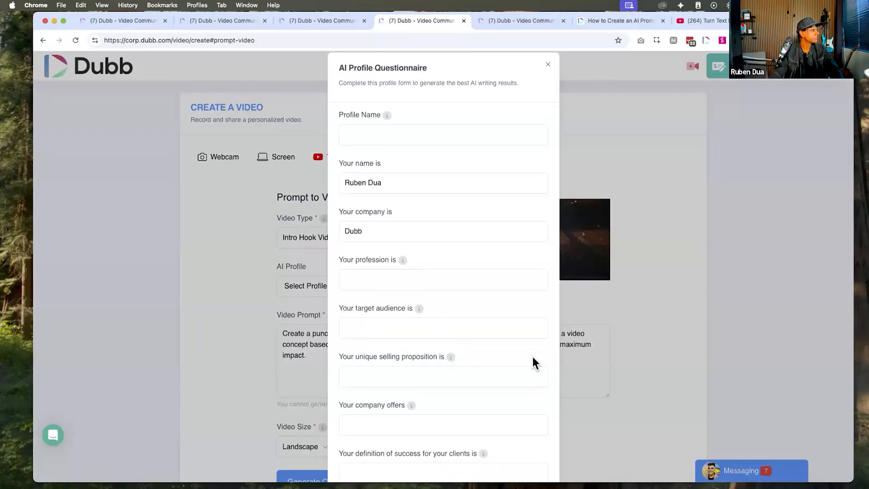
scroll(532, 357, "down", 1)
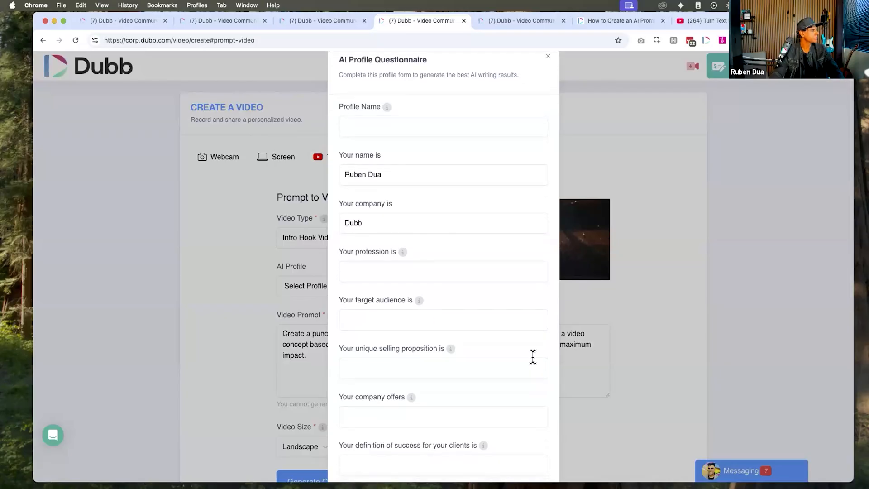
scroll(532, 357, "down", 10)
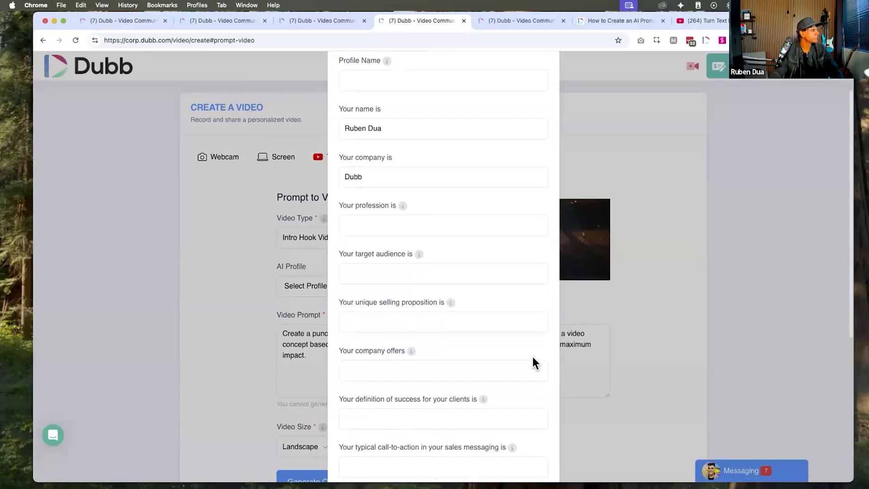
scroll(532, 357, "down", 10)
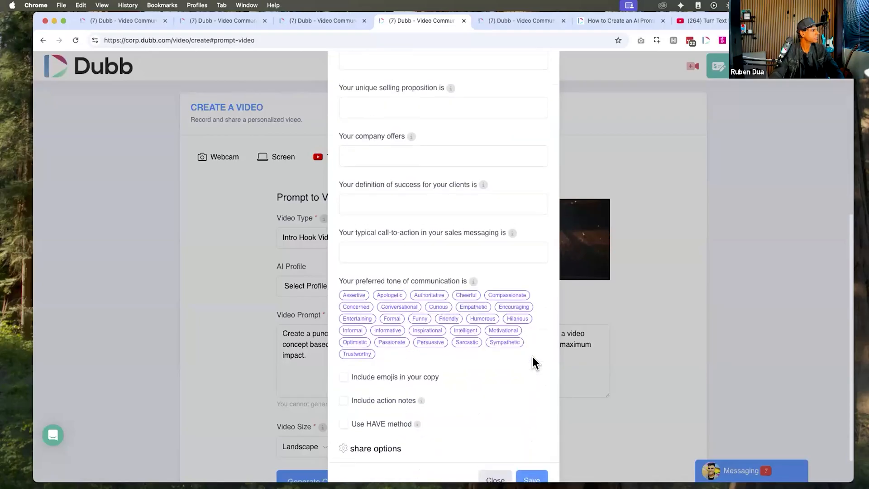
scroll(533, 358, "up", 20)
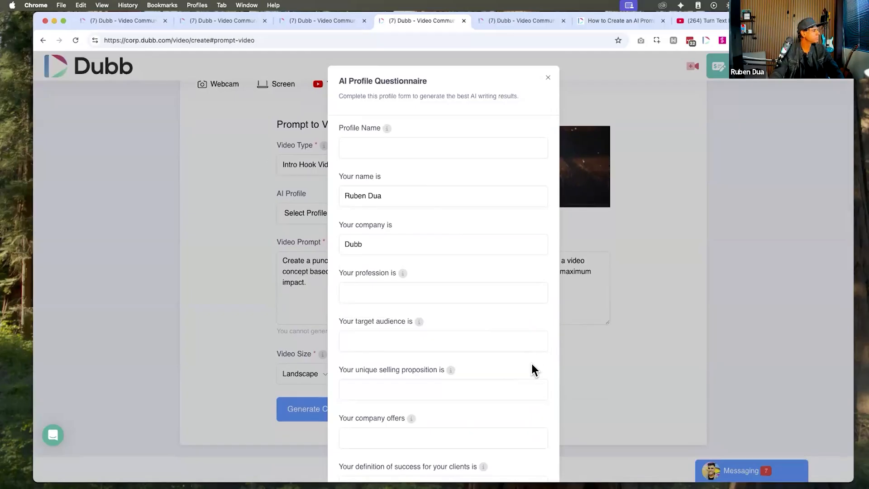
scroll(533, 371, "down", 2)
scroll(533, 372, "down", 3)
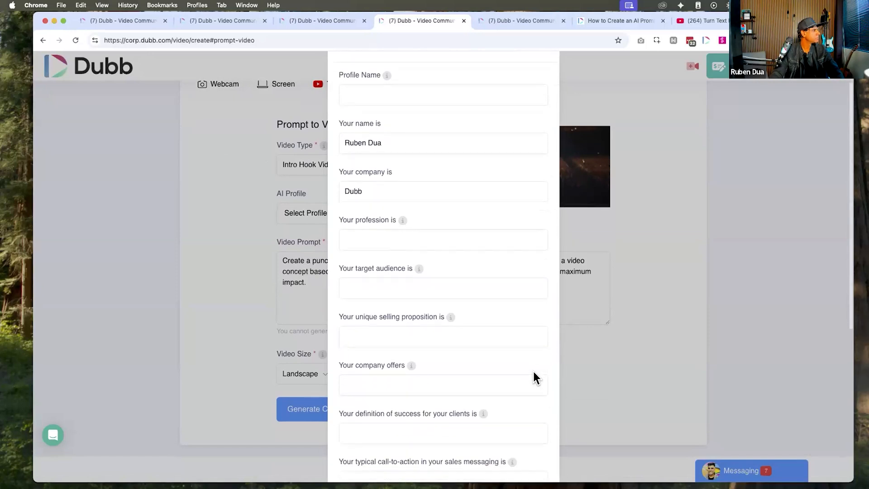
scroll(534, 372, "down", 10)
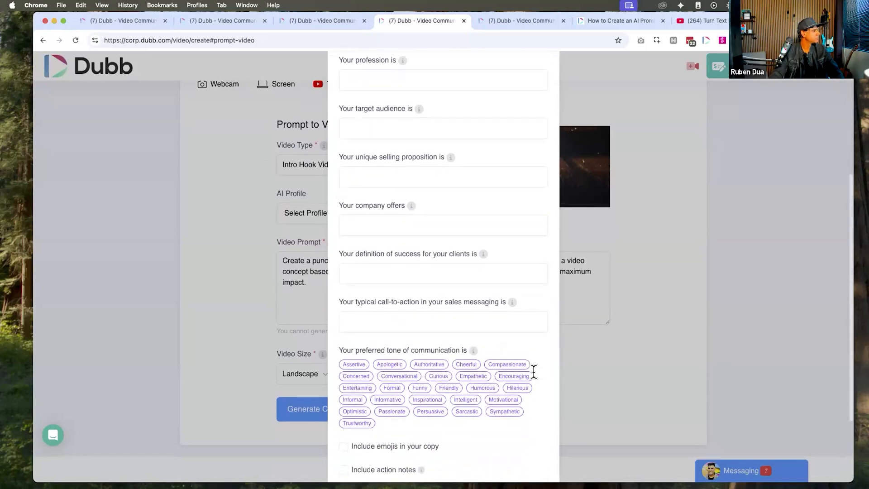
scroll(534, 372, "down", 3)
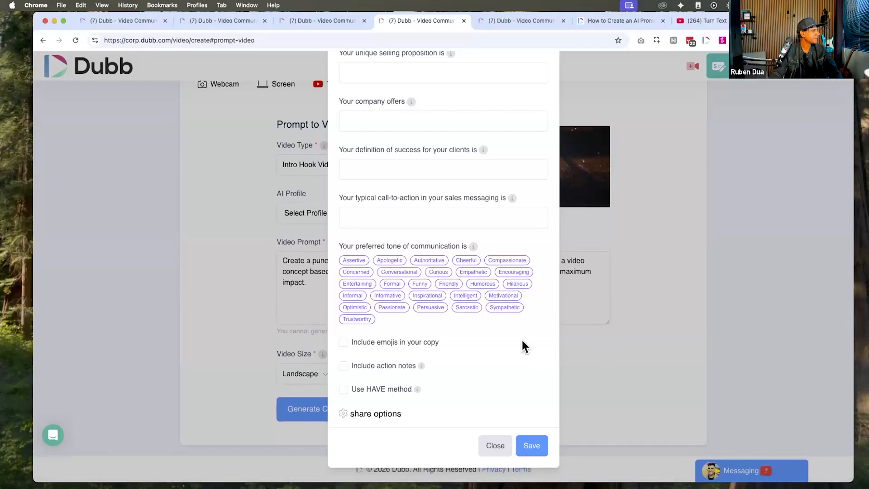
scroll(523, 340, "up", 2)
scroll(523, 340, "up", 1)
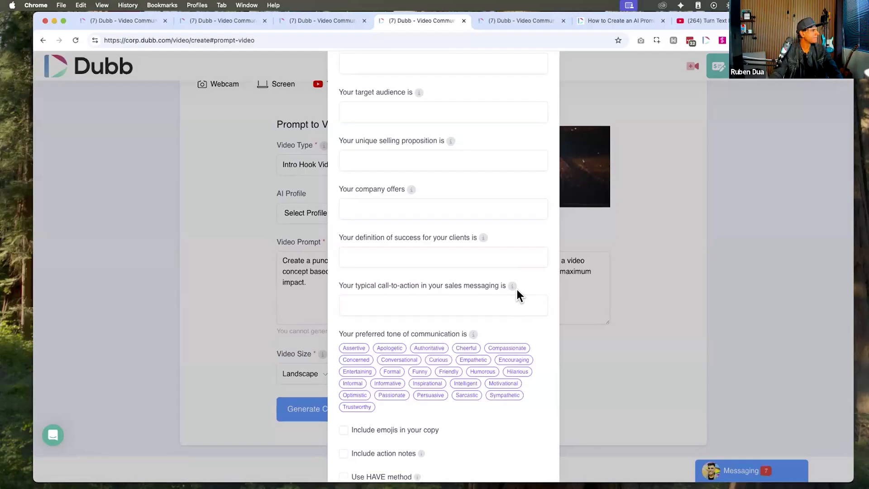
mouse_move(512, 285)
scroll(496, 196, "up", 3)
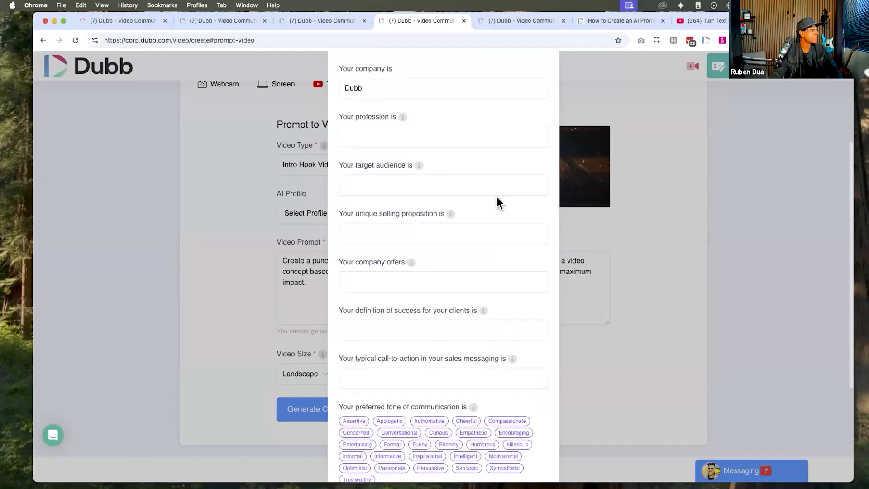
scroll(496, 196, "up", 1)
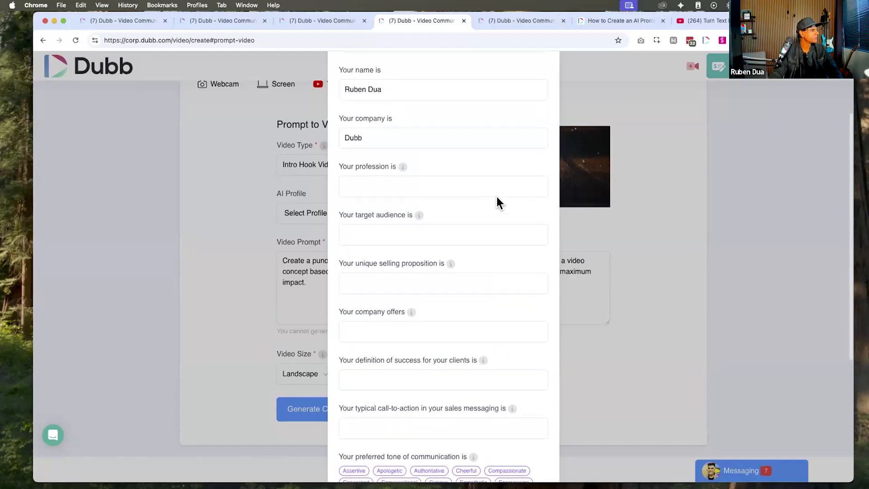
scroll(496, 196, "up", 2)
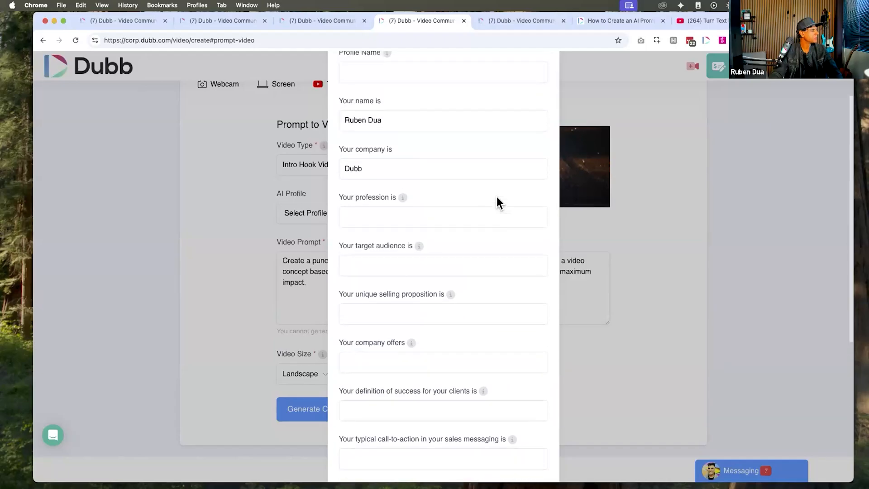
scroll(496, 196, "up", 3)
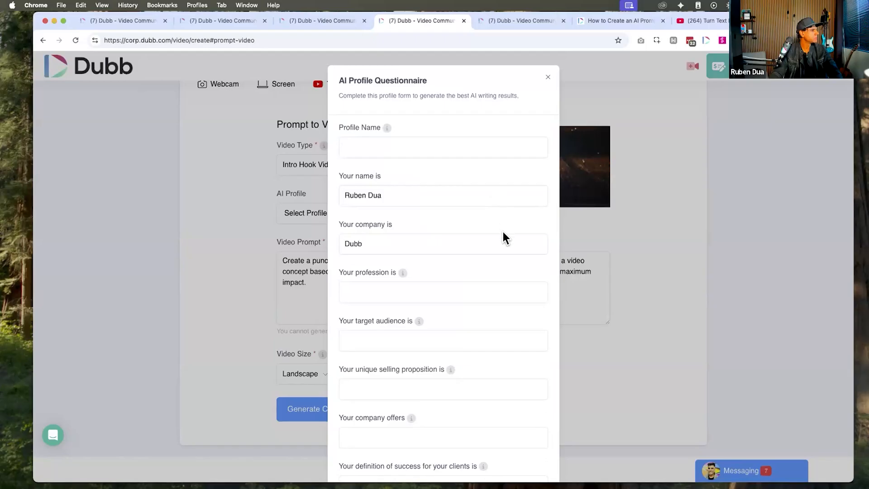
scroll(502, 232, "down", 2)
scroll(502, 232, "up", 2)
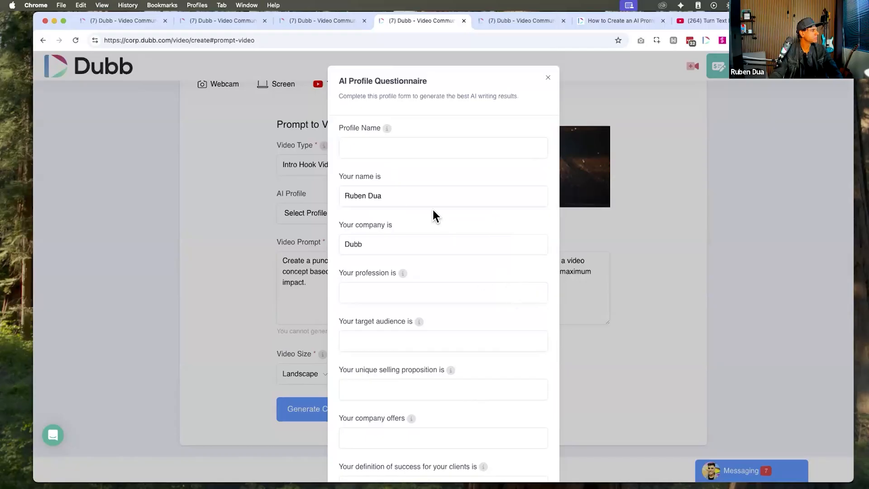
Review the AI Profile Questionnaire from the profile name to the tone and copy options, and close it without saving
left_click(391, 149)
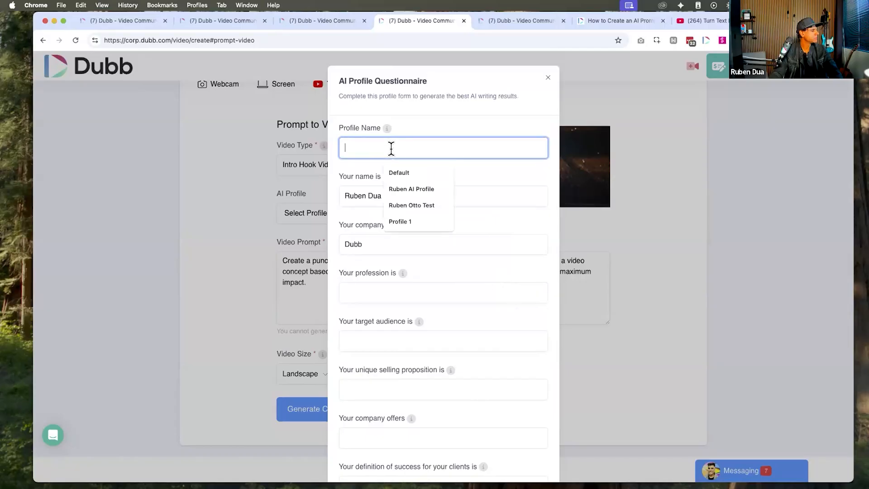
left_click(416, 118)
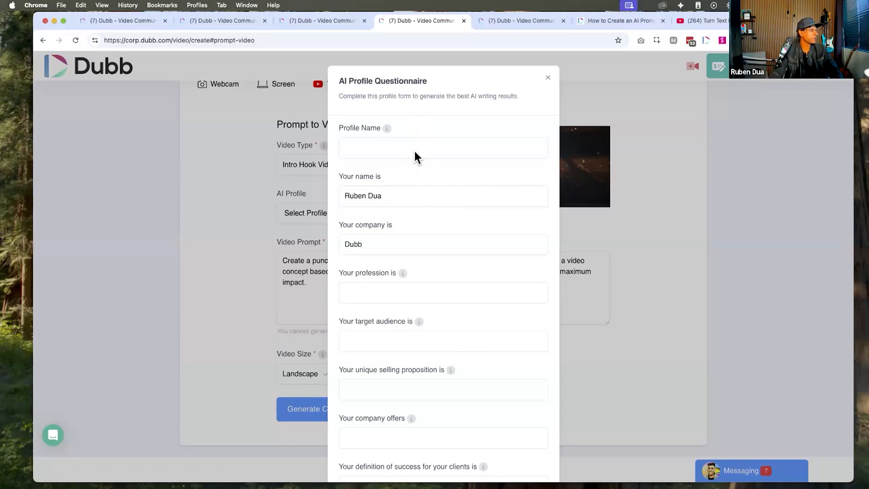
scroll(441, 219, "down", 2)
scroll(441, 218, "down", 4)
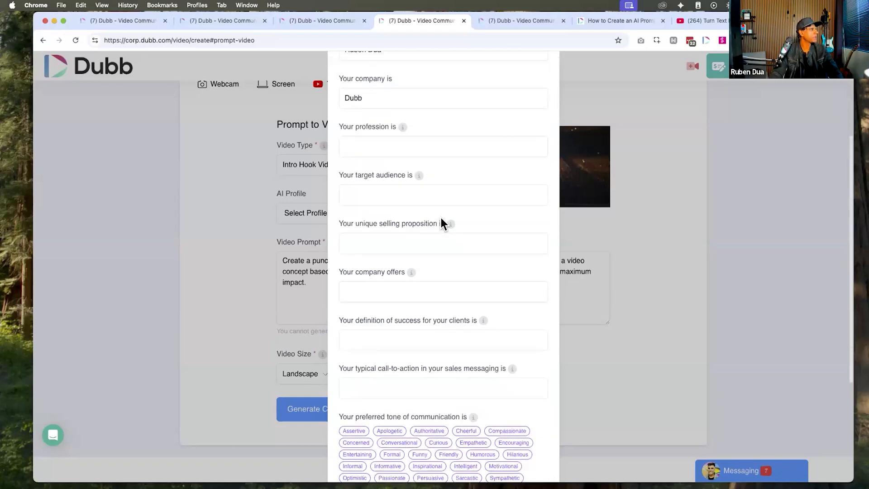
scroll(441, 219, "down", 5)
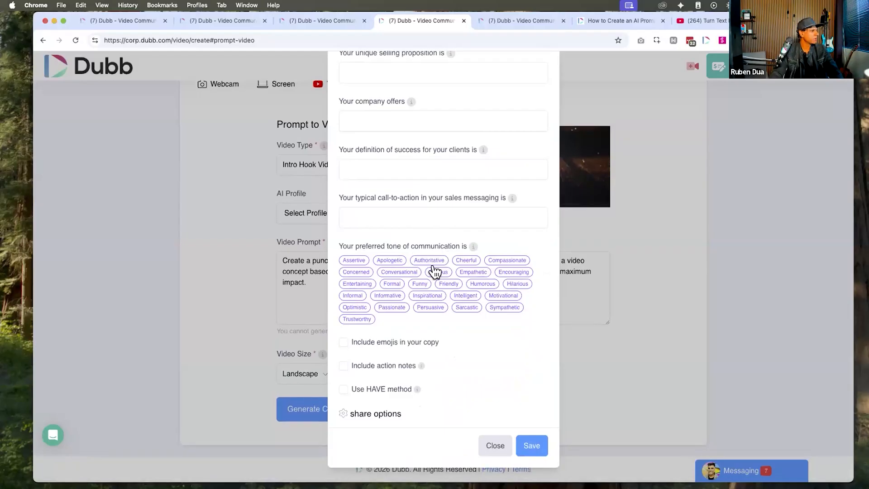
mouse_move(467, 245)
left_click(495, 446)
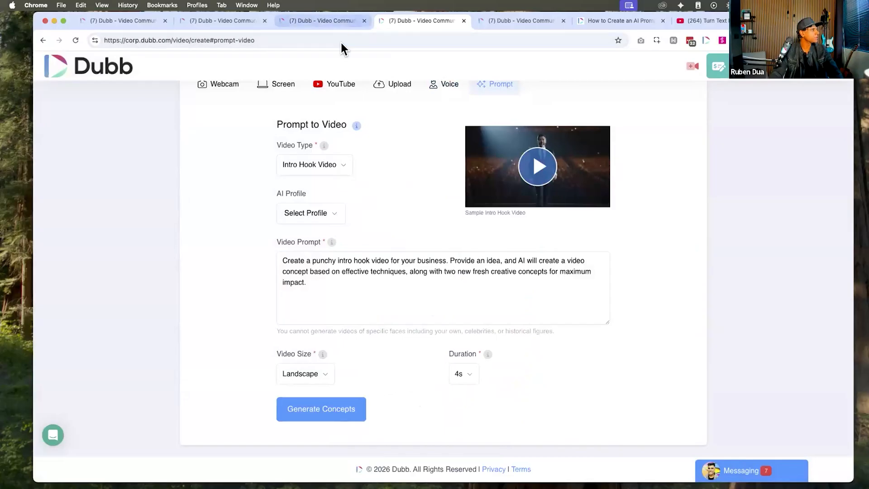
Return to the second set of concepts, select Spotlight Entrance, Slow-Mo Ovation and Dramatic Reveal, and generate their videos
left_click(327, 22)
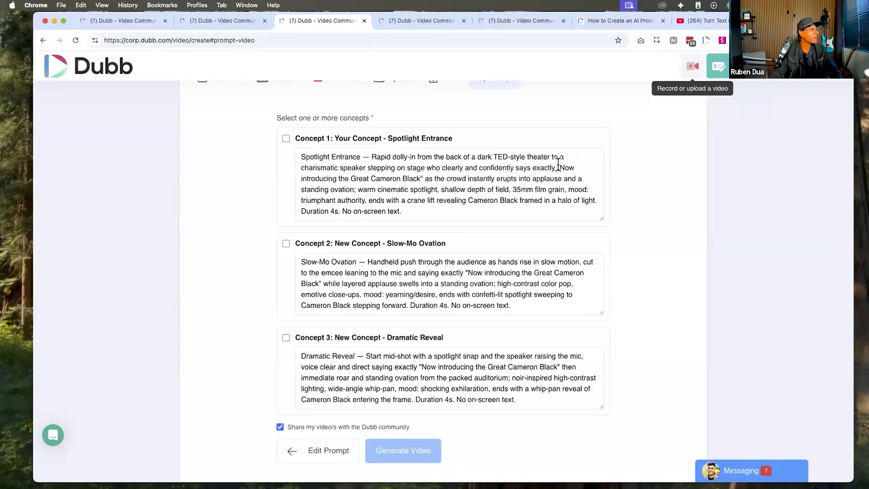
left_click_drag(560, 163, 422, 175)
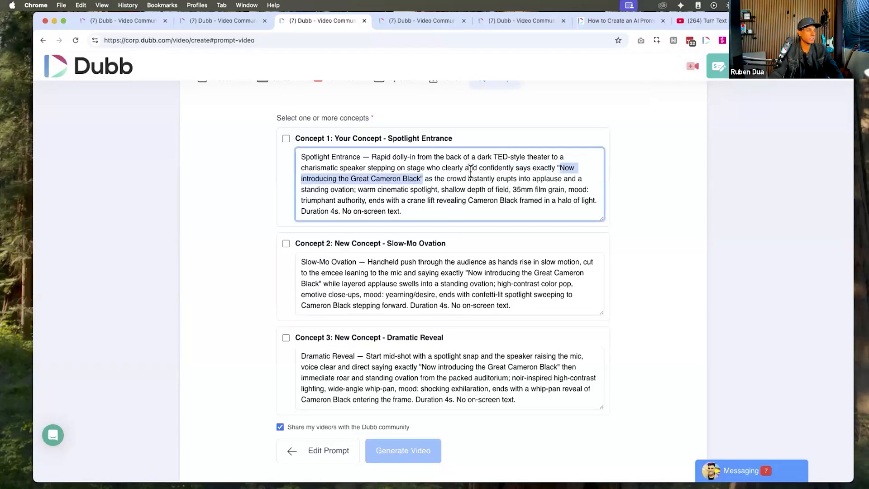
left_click(286, 138)
left_click(286, 243)
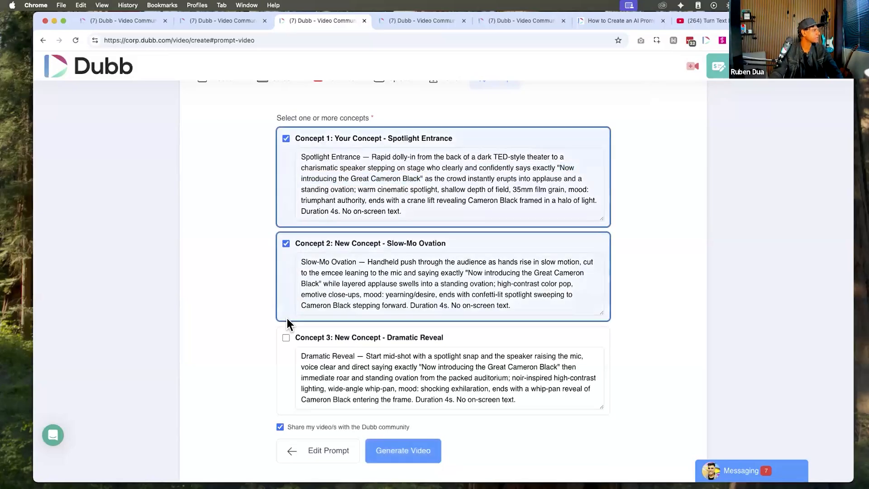
left_click(286, 338)
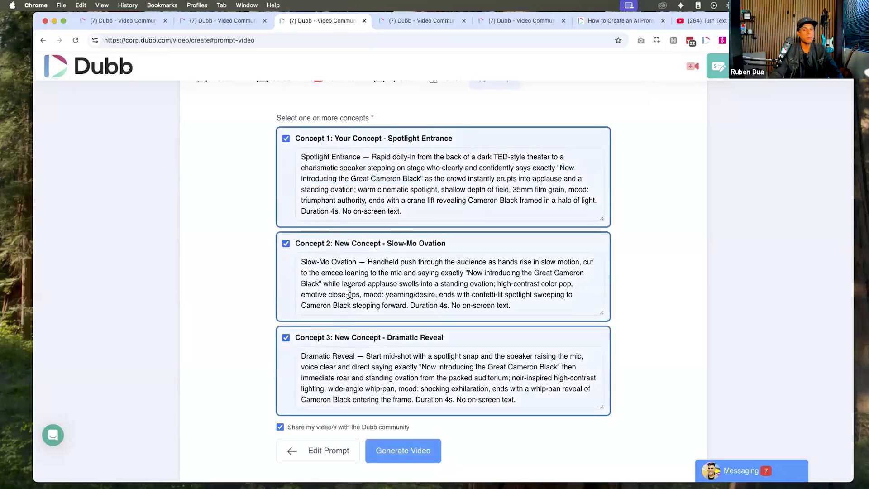
left_click(403, 452)
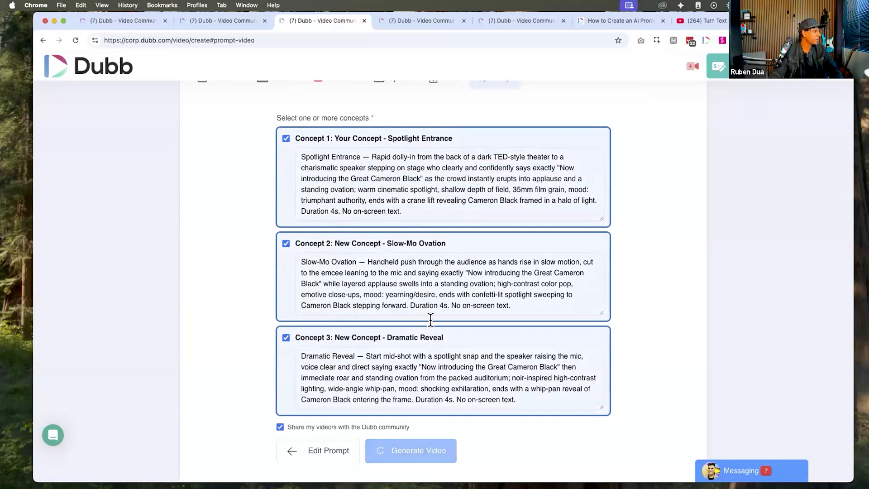
Check the first video's processing tab, return to the dashboard, and open Spotlight Slam - Authority Reveal from the video library
left_click(220, 21)
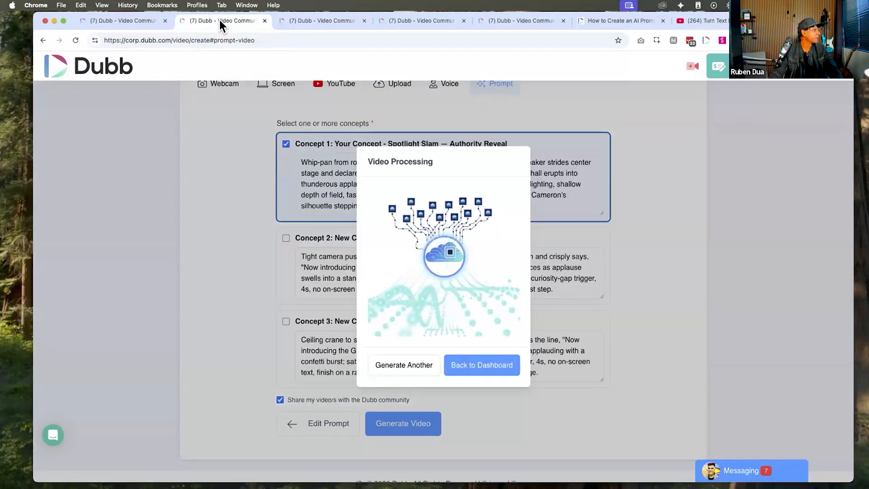
left_click(128, 21)
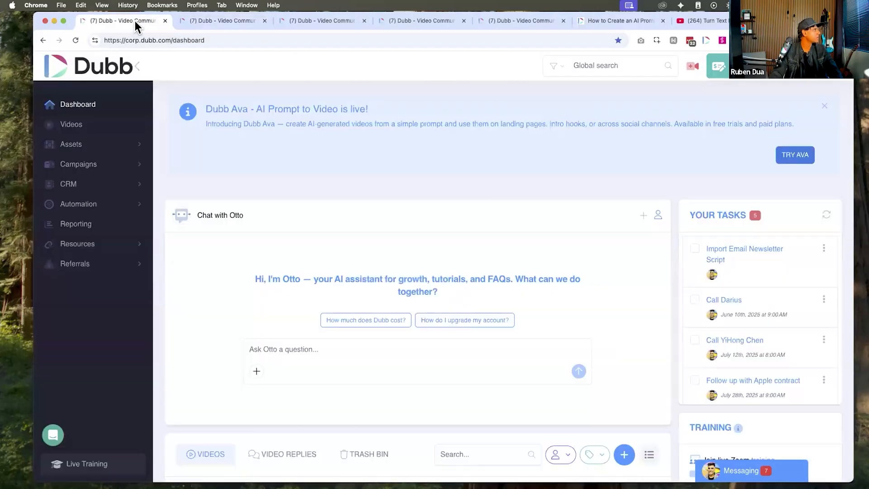
left_click(72, 126)
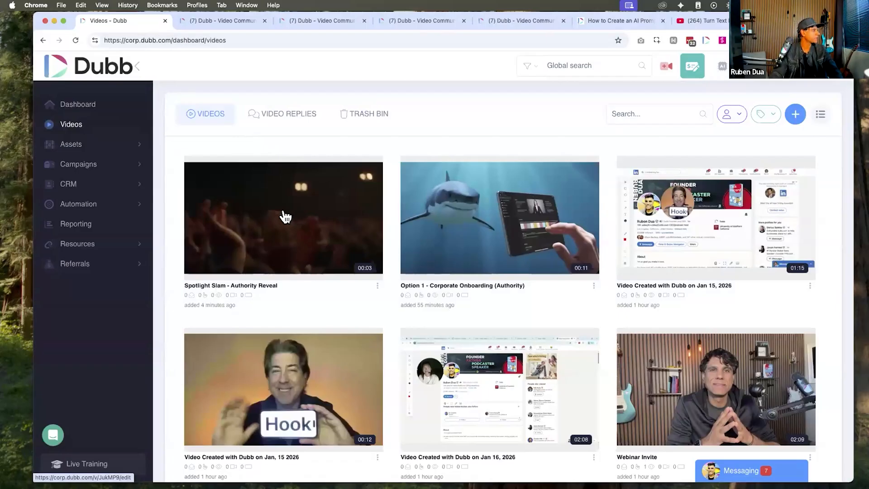
left_click(301, 201)
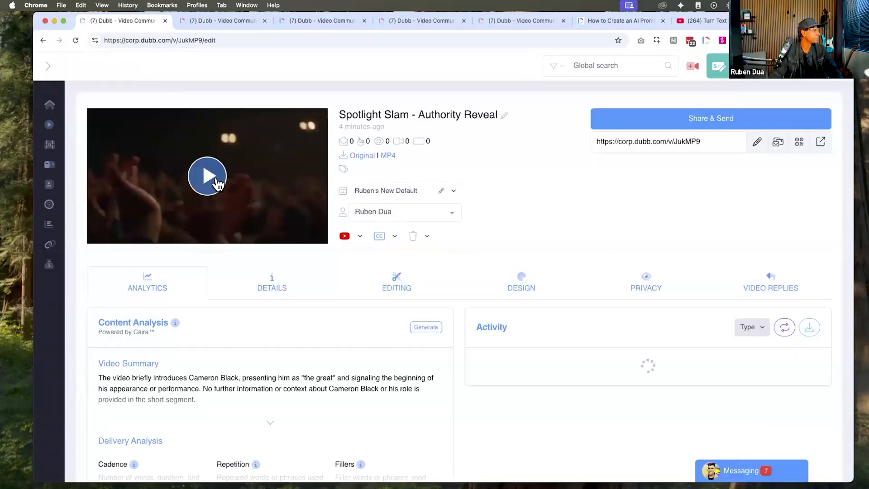
Watch the Spotlight Slam video in full screen, then replay it on its edit page
left_click(216, 181)
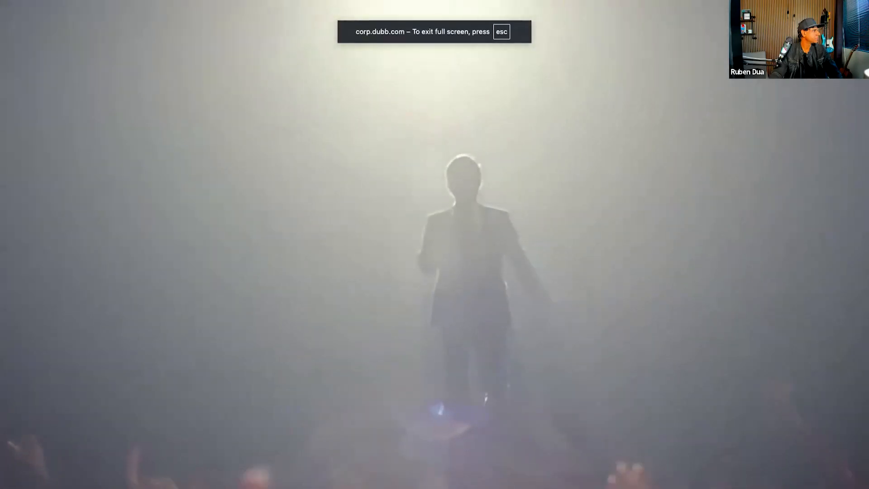
key("Escape")
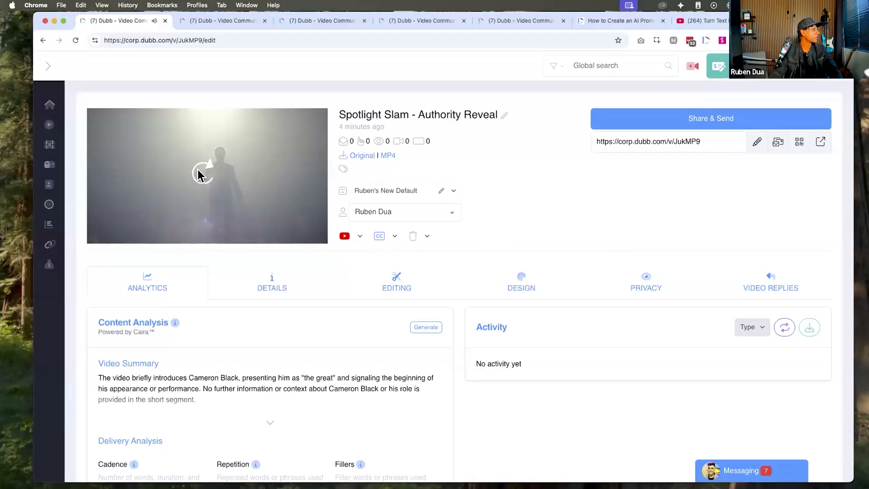
left_click(201, 174)
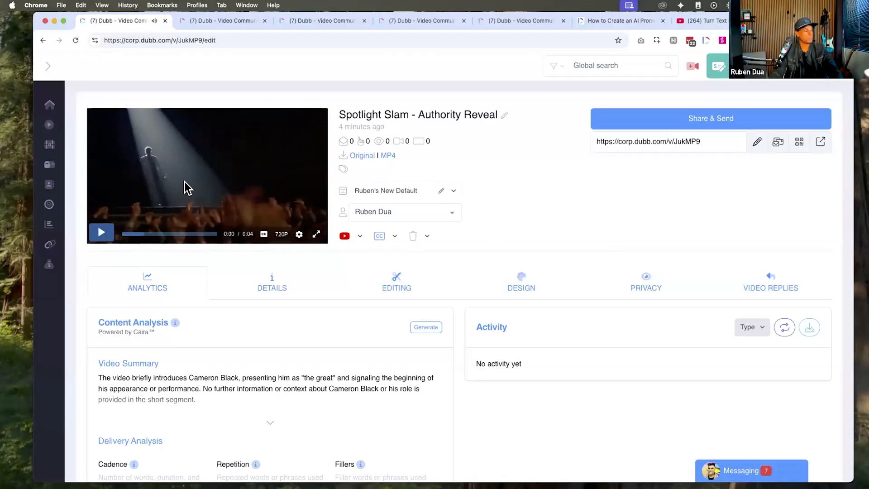
left_click(104, 233)
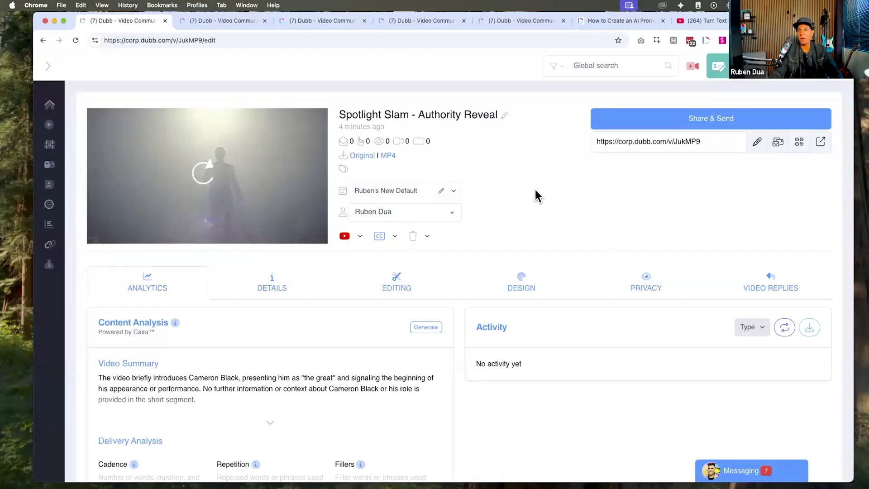
Add the Webinar Invite video to the playlist in the Spotlight Slam video's details
scroll(558, 216, "down", 3)
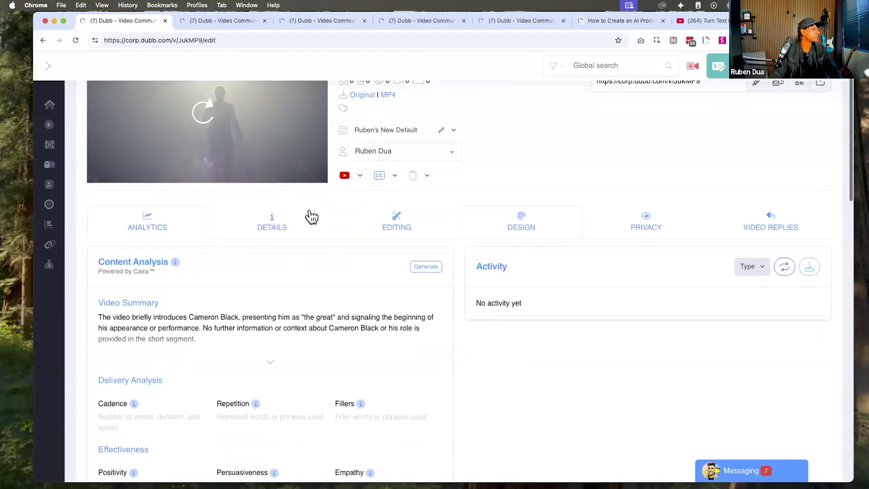
left_click(281, 222)
scroll(393, 260, "down", 12)
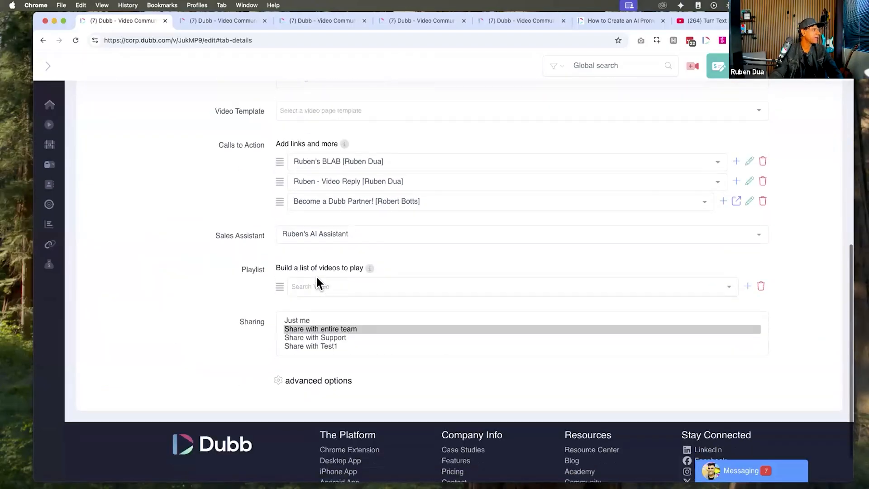
left_click(317, 284)
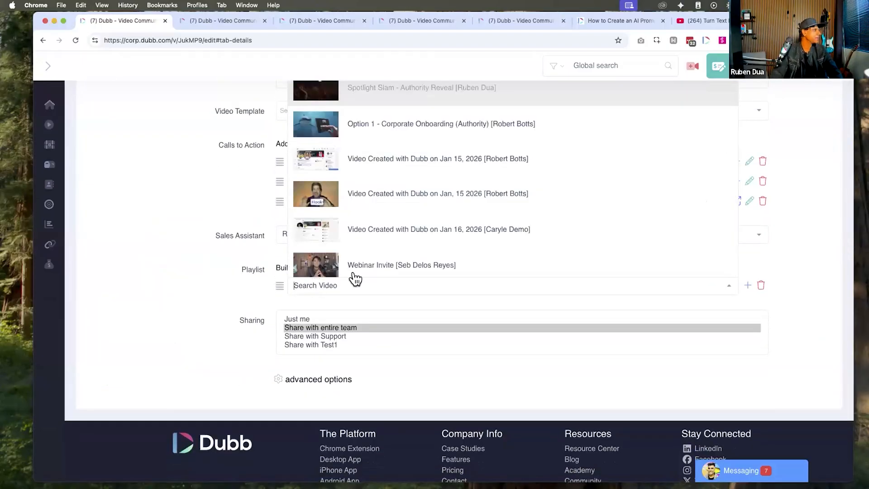
left_click(372, 268)
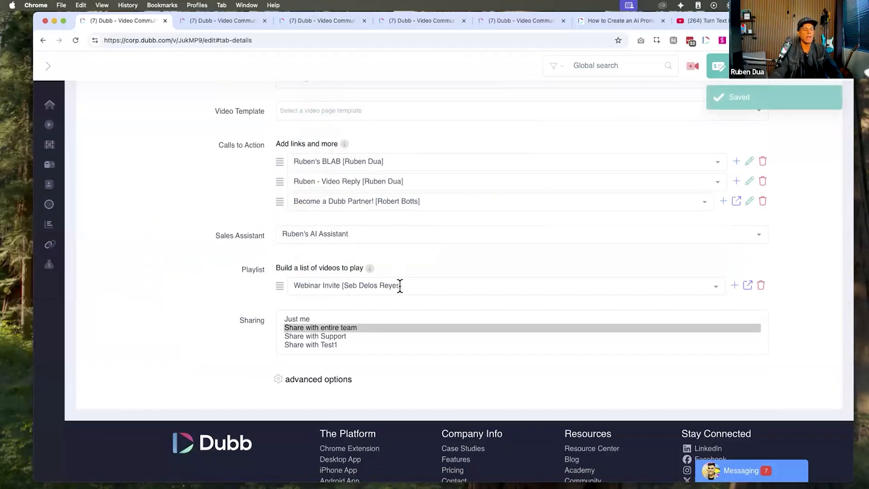
Preview the Spotlight Slam video's public page, play it through into the Webinar Invite video, and close the page
scroll(174, 253, "up", 10)
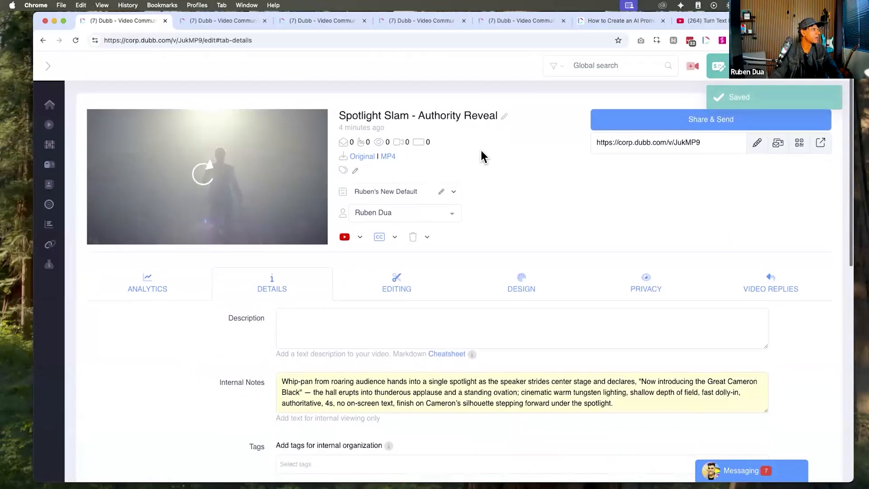
left_click(820, 144)
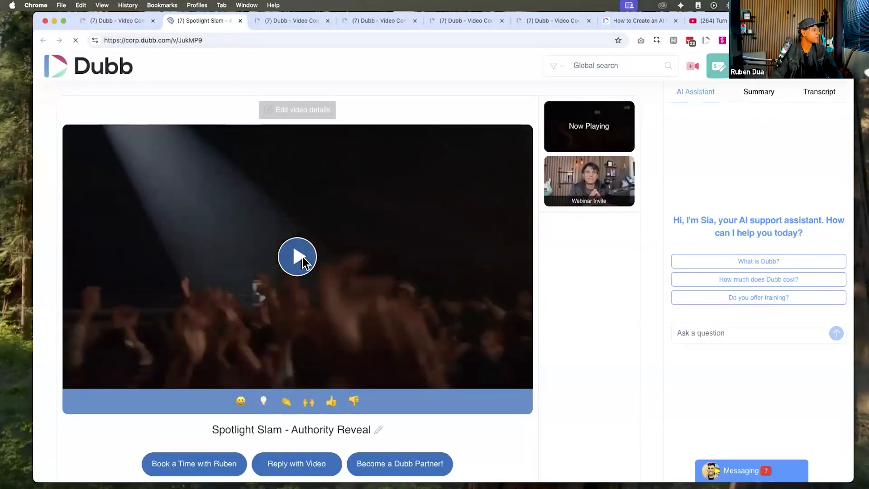
left_click(302, 257)
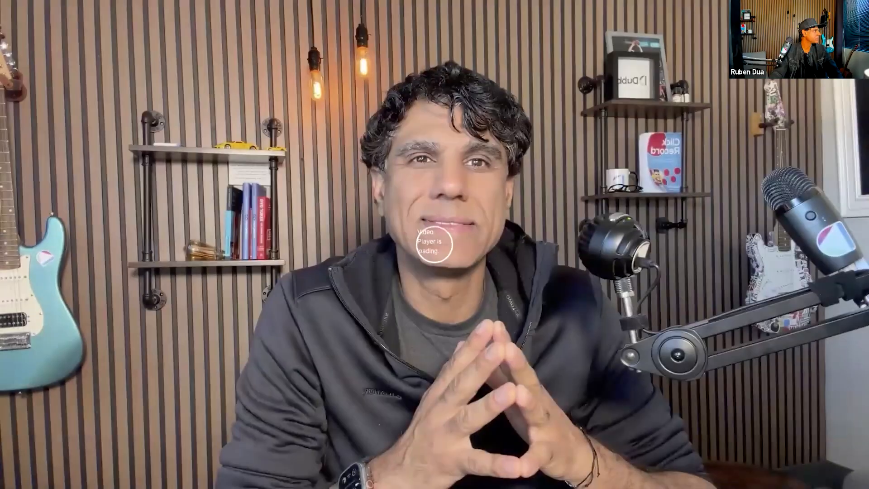
key("Escape")
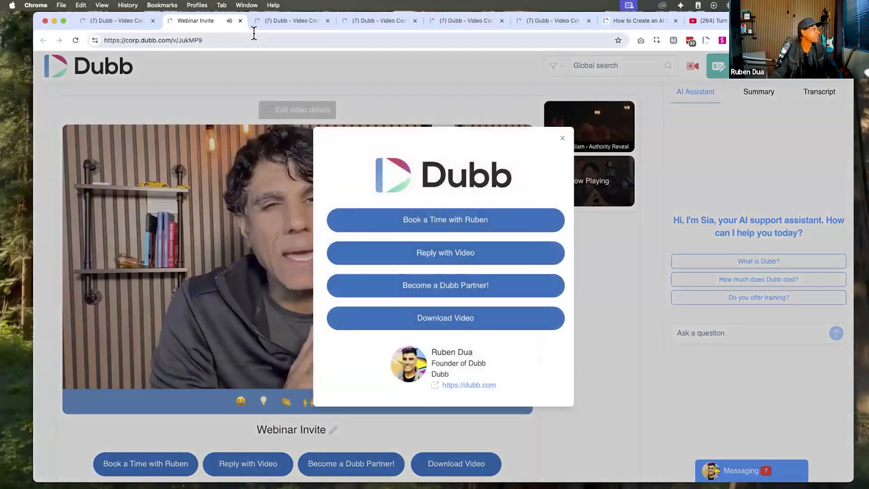
left_click(239, 21)
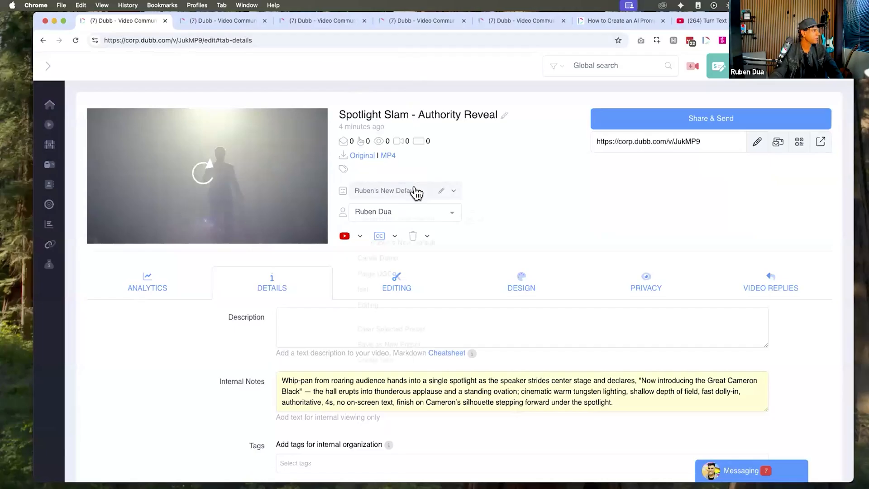
View the video preset choices, inspect the selected preset's call-to-action, playlist and sending settings, and return to the video page
left_click(413, 191)
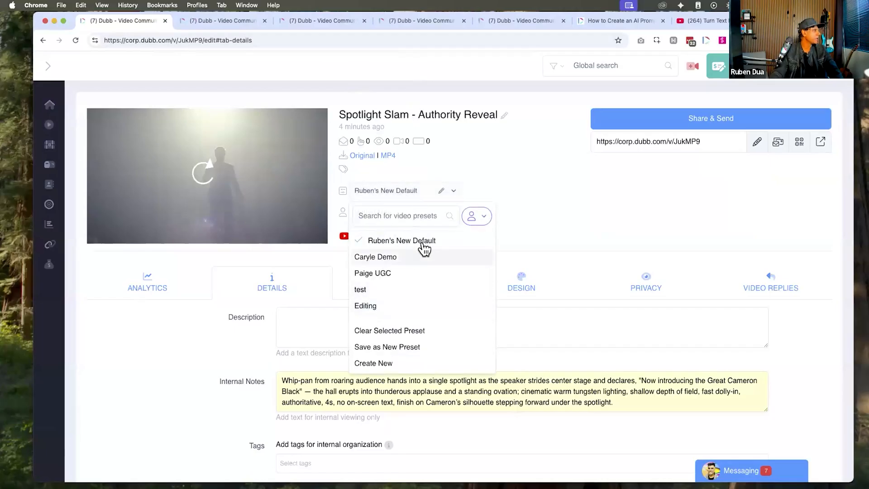
left_click(441, 191)
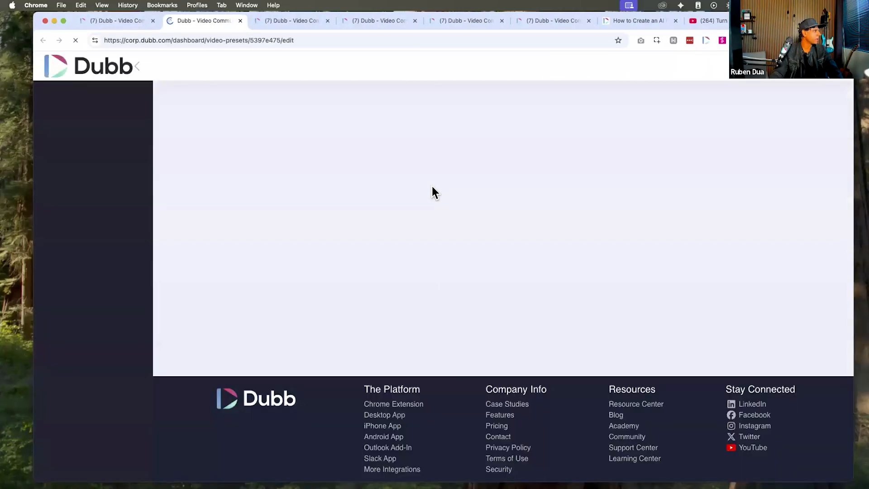
scroll(417, 327, "down", 5)
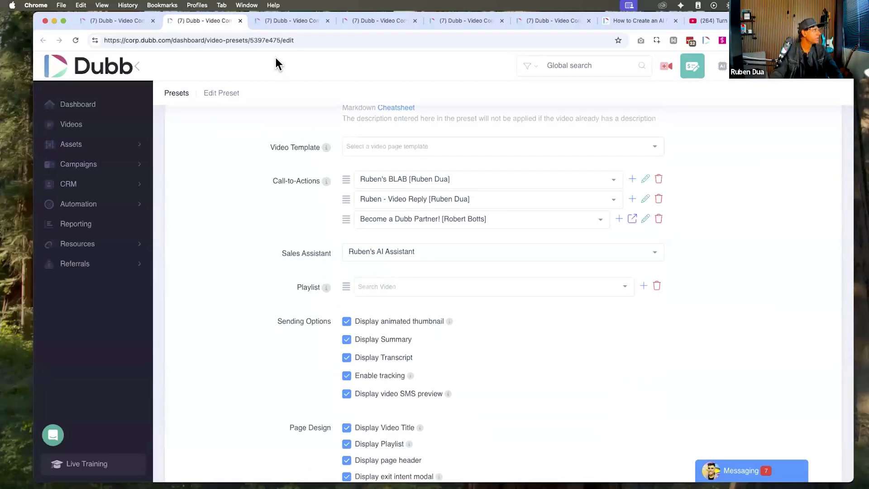
left_click(121, 20)
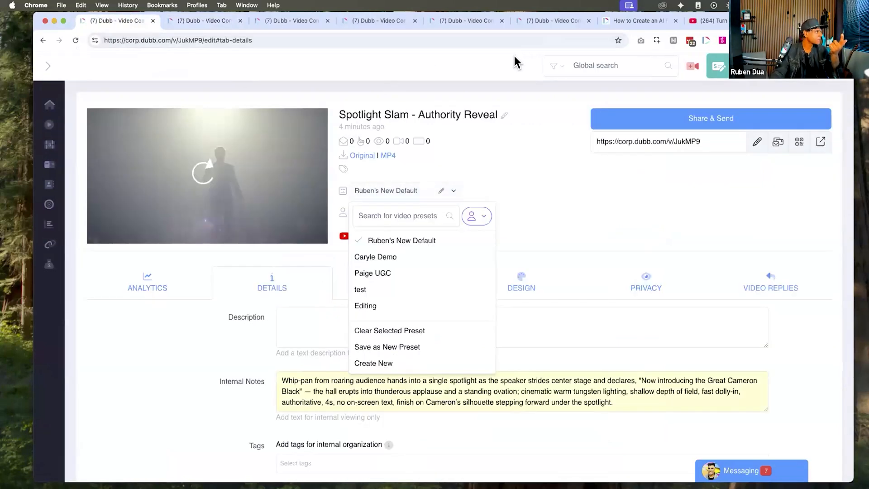
Open a new Prompt to Video form and view its video size and duration options
left_click(693, 67)
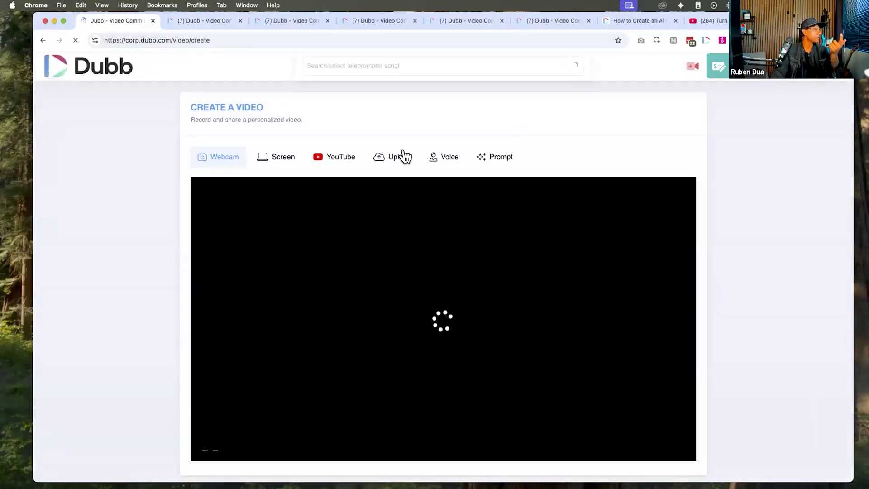
left_click(495, 159)
scroll(389, 316, "down", 2)
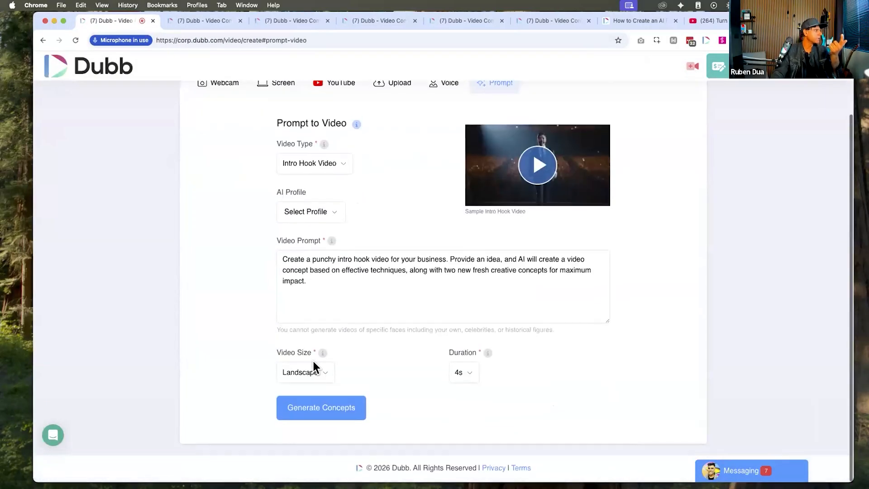
left_click(311, 376)
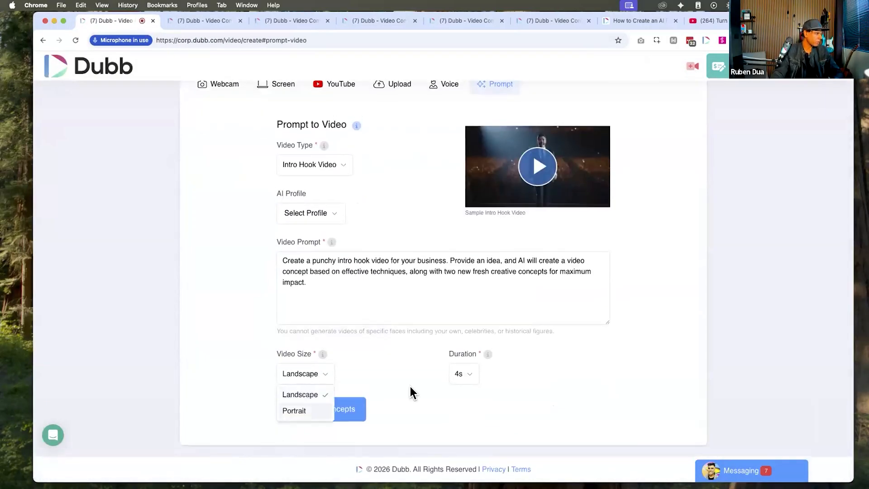
left_click(459, 377)
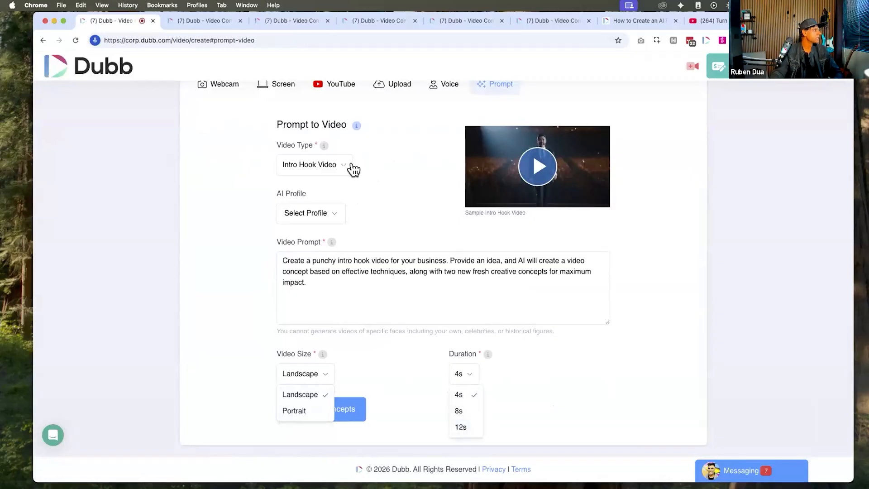
Set the video type to Greeting Video and play its sample video
left_click(333, 177)
left_click(308, 201)
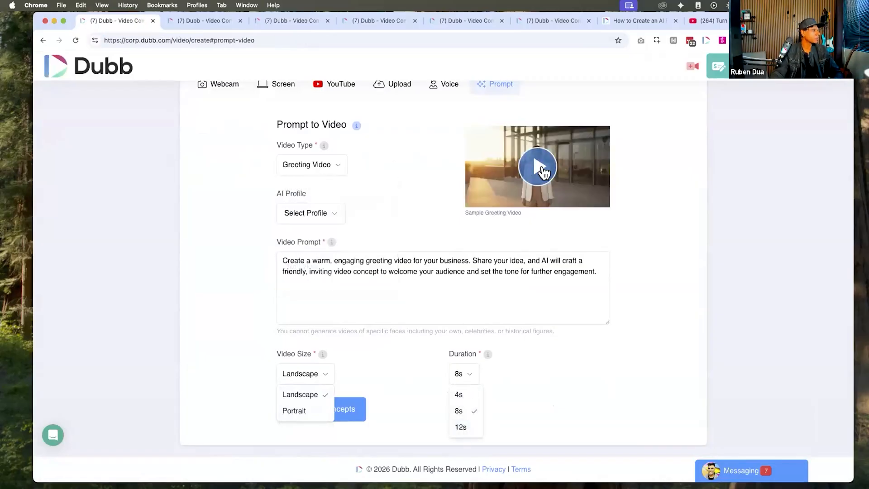
left_click(538, 166)
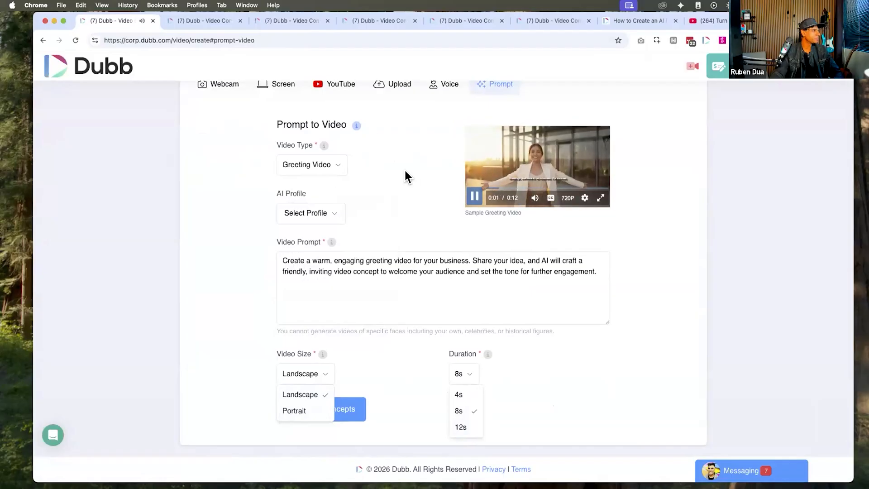
Switch the video type to User Generated Content Video and play its sample video
left_click(330, 172)
left_click(312, 217)
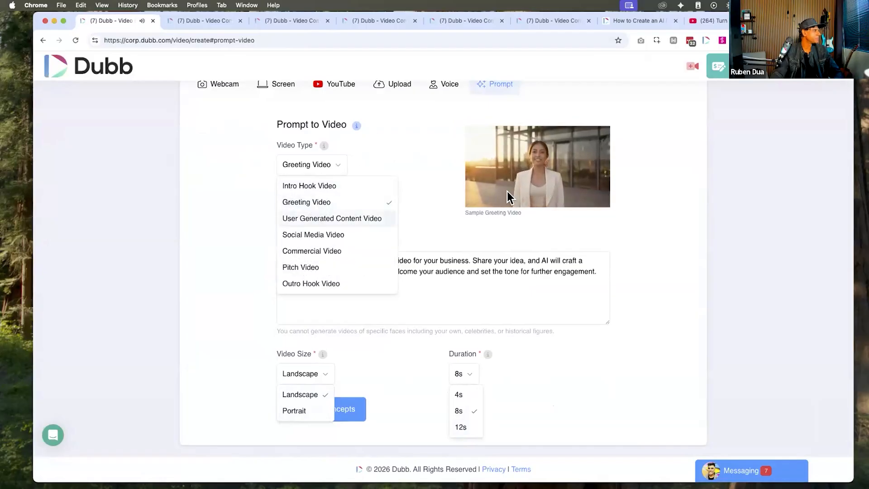
left_click(542, 172)
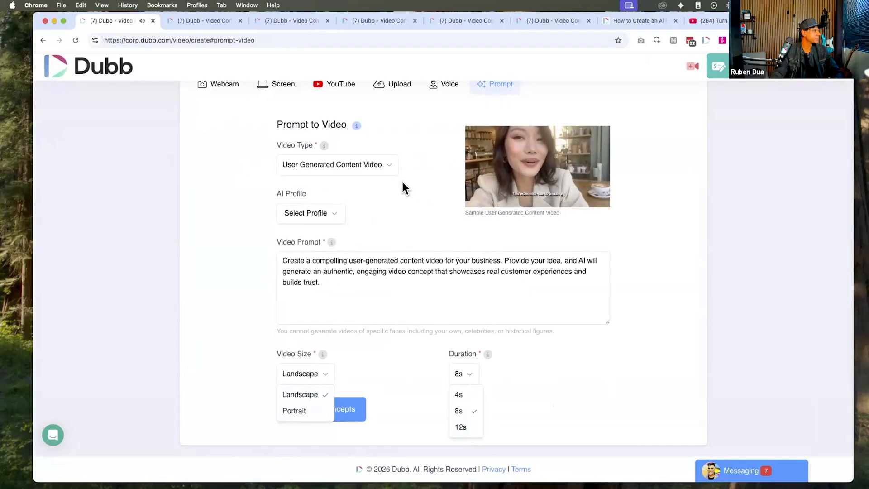
Switch the video type to Social Media Video and watch its sample full screen, adjusting the captions setting during playback
left_click(372, 168)
left_click(340, 235)
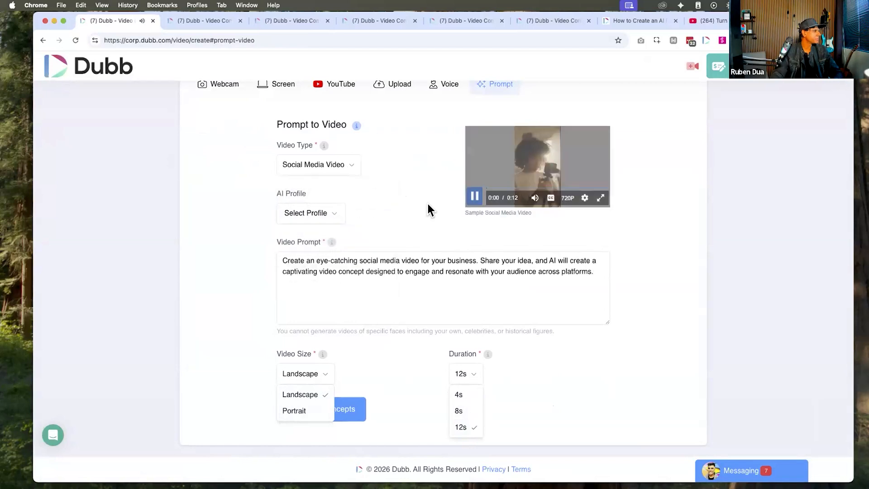
left_click(601, 197)
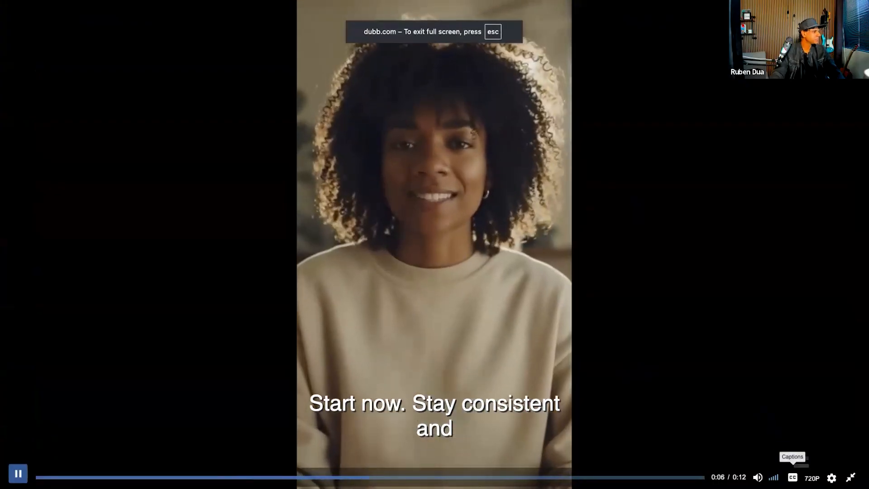
left_click(792, 477)
left_click(770, 444)
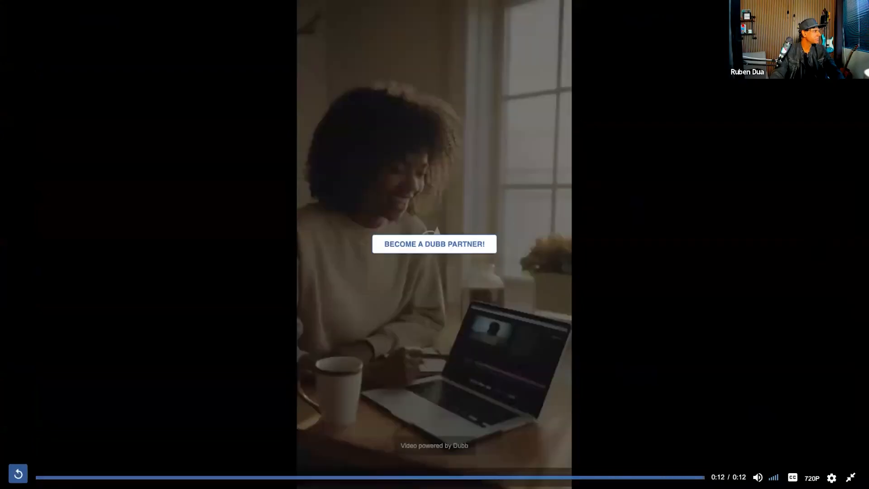
key("Escape")
Switch the video type to Commercial Video and watch its sample video full screen
left_click(321, 243)
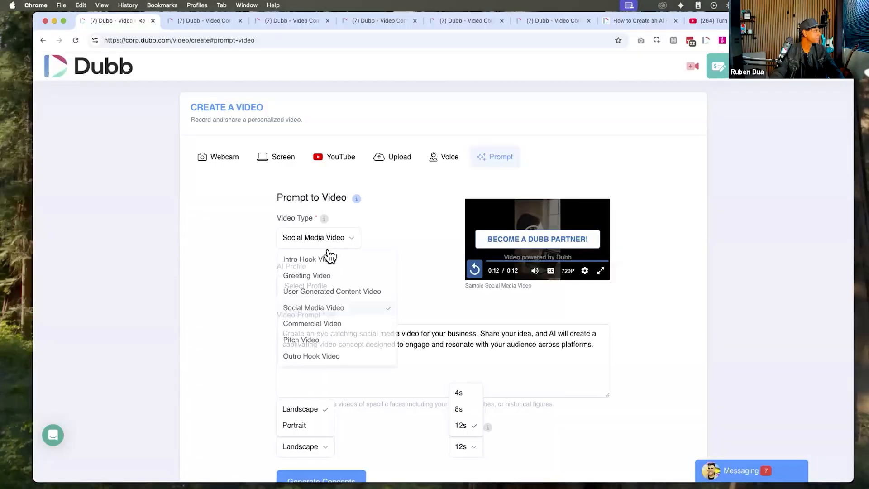
left_click(326, 320)
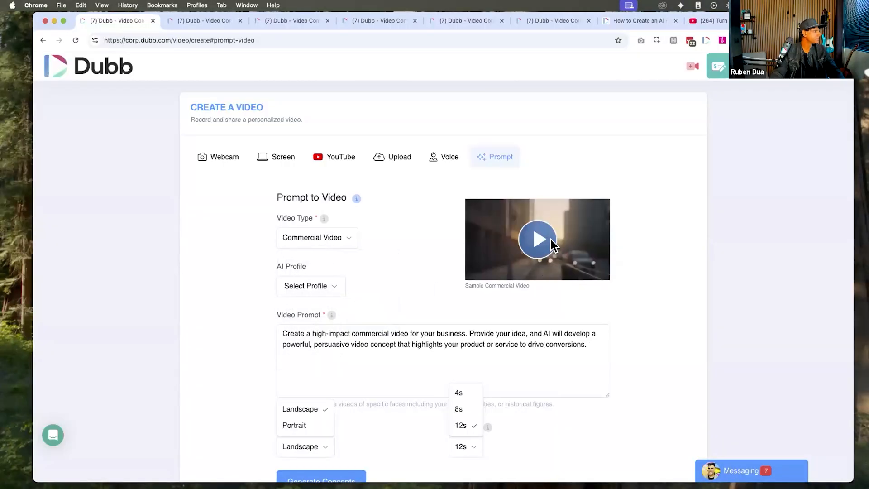
left_click(552, 244)
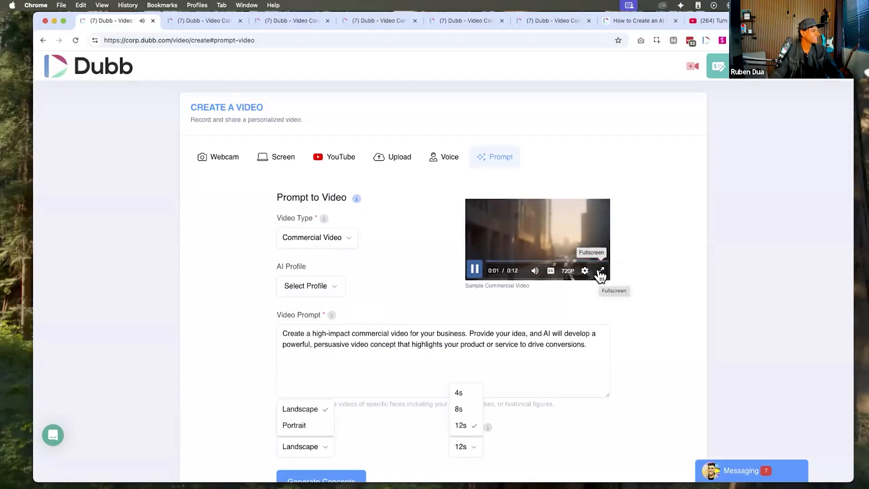
left_click(600, 273)
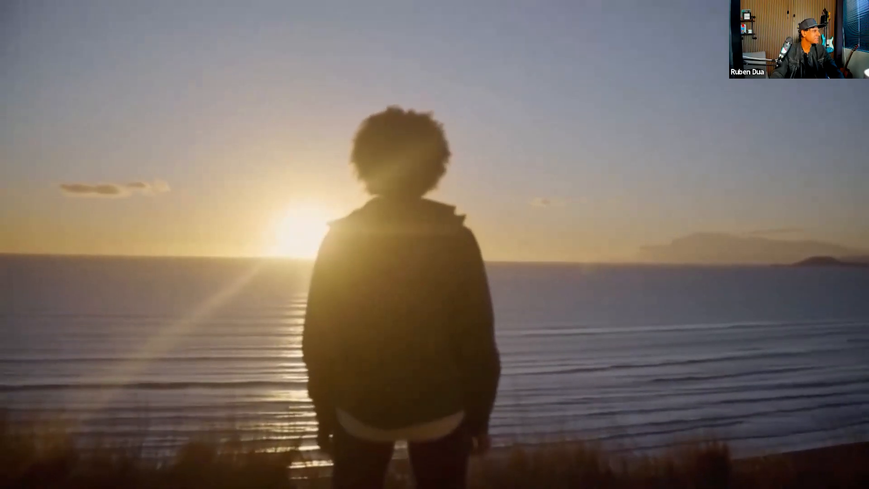
key("Escape")
Switch the video type to Pitch Video and play its sample video
left_click(333, 240)
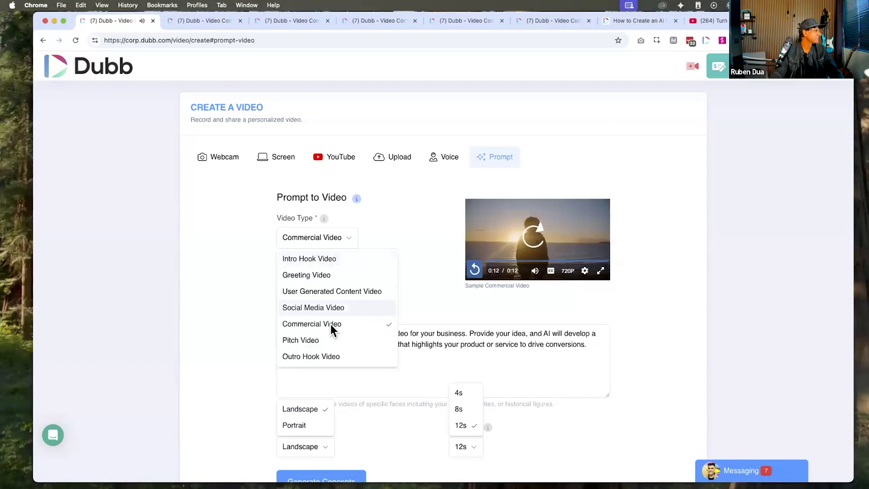
left_click(325, 339)
left_click(539, 240)
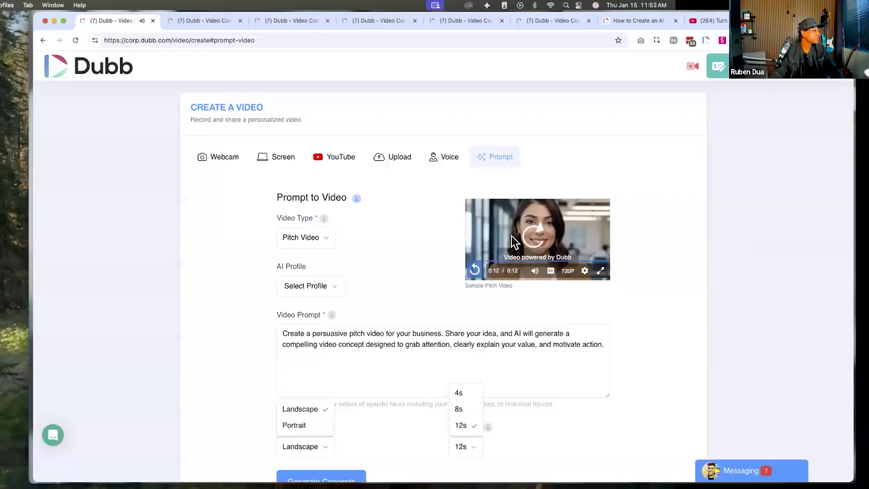
Switch the video type to Outro Hook Video, play its sample, replay it full screen, and return to the form
left_click(325, 244)
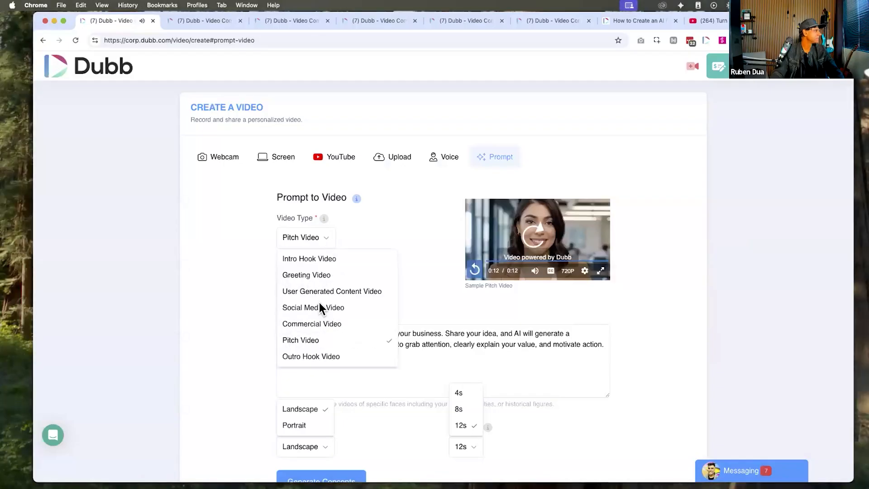
left_click(315, 355)
left_click(555, 249)
left_click(601, 271)
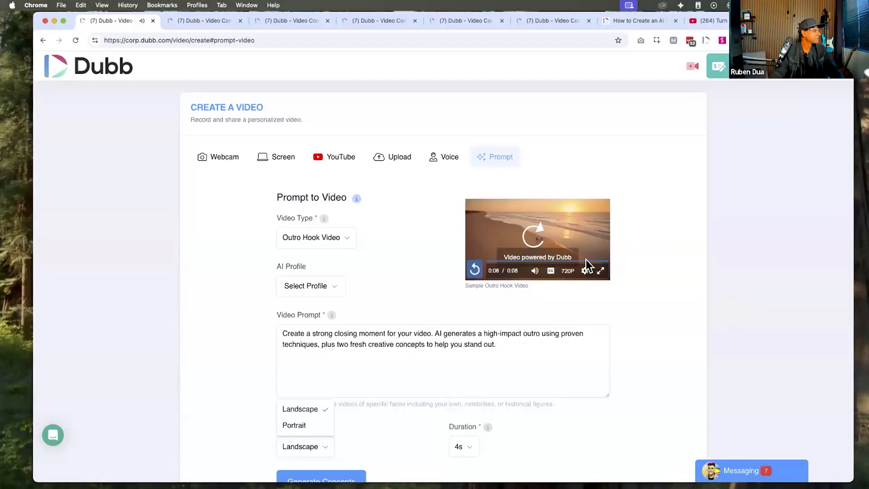
left_click(535, 234)
left_click(600, 270)
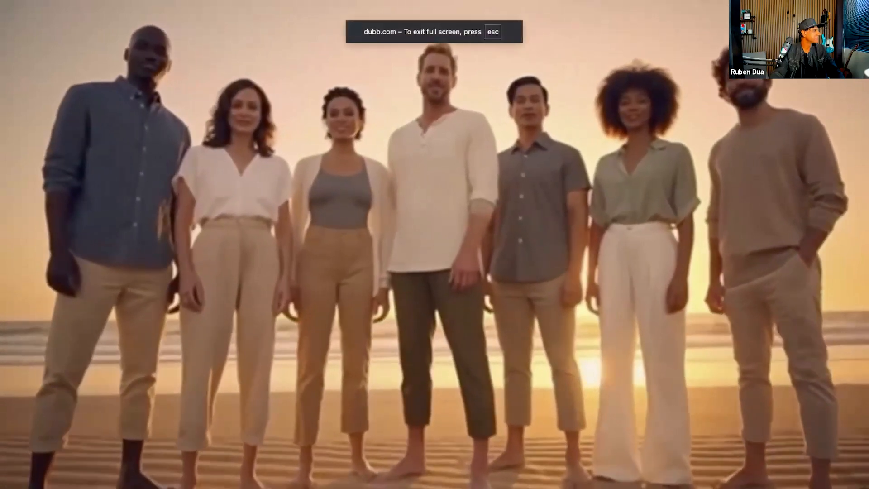
key("Escape")
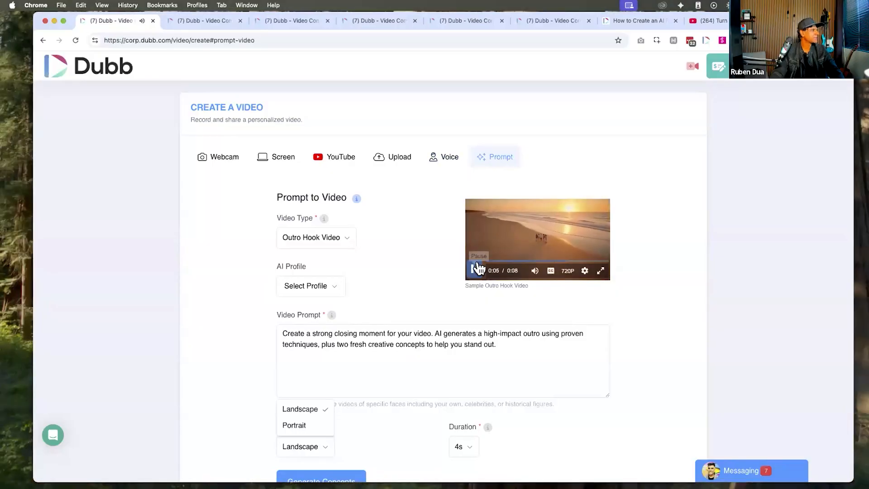
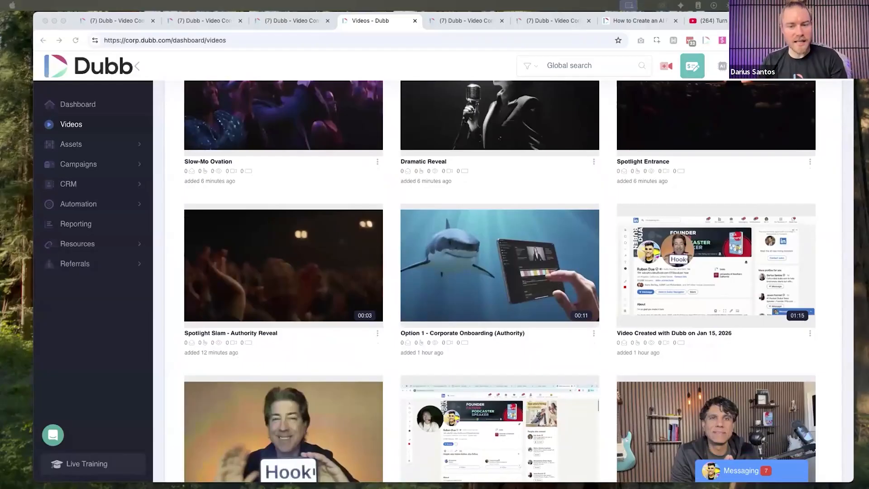
Open the Option 1 - Corporate Onboarding (Authority) video, watch it full screen, and return to the video library
left_click(481, 261)
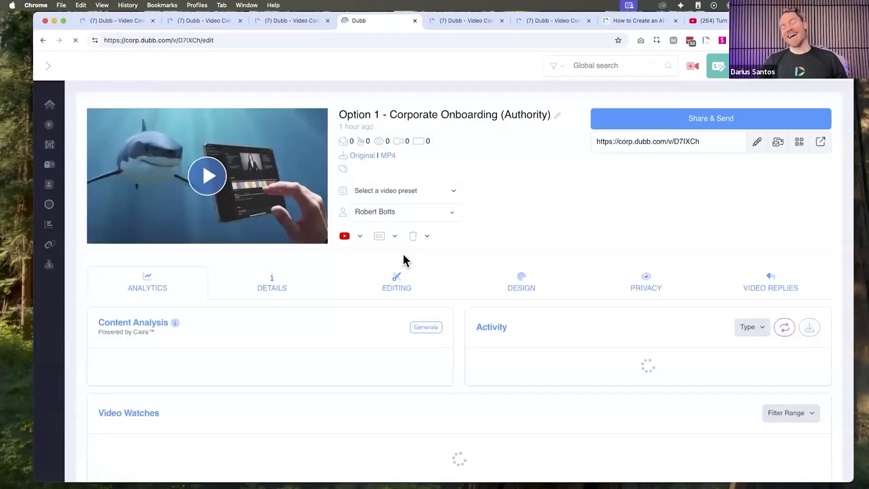
left_click(224, 186)
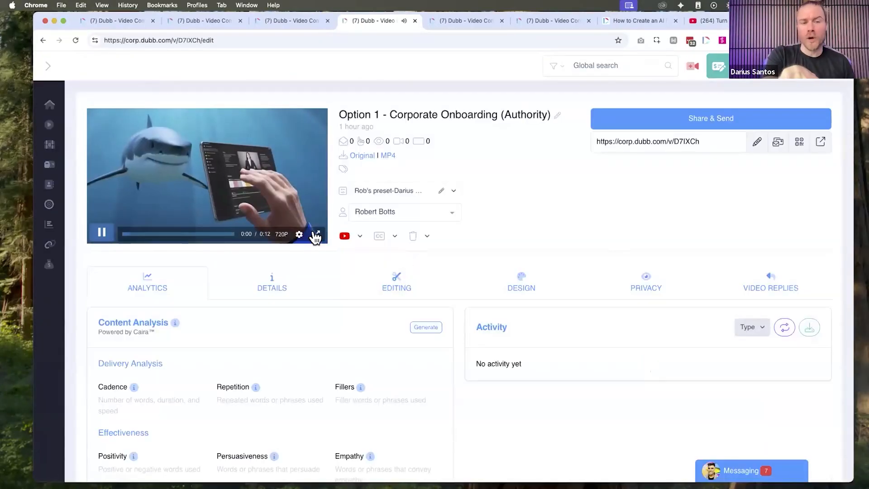
left_click(316, 234)
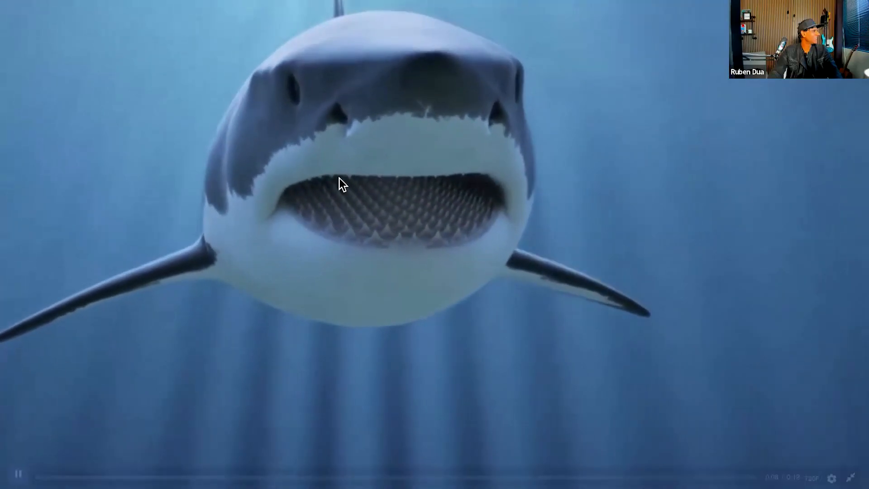
key("Escape")
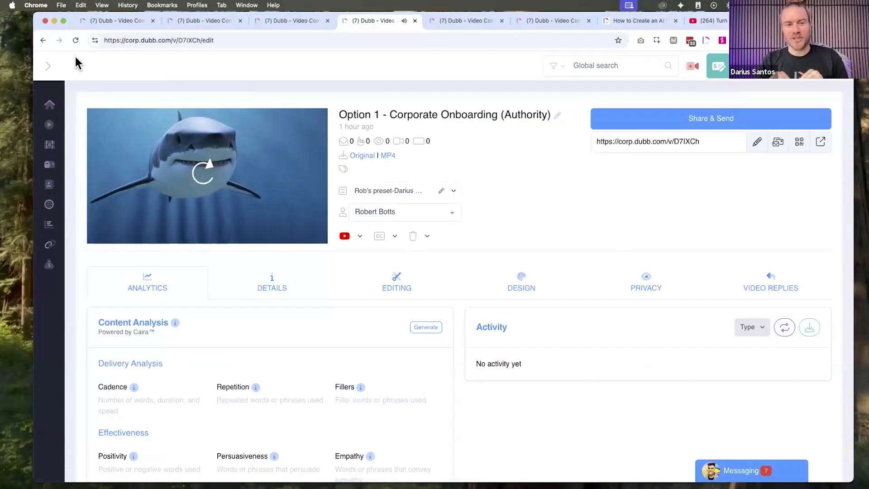
left_click(43, 40)
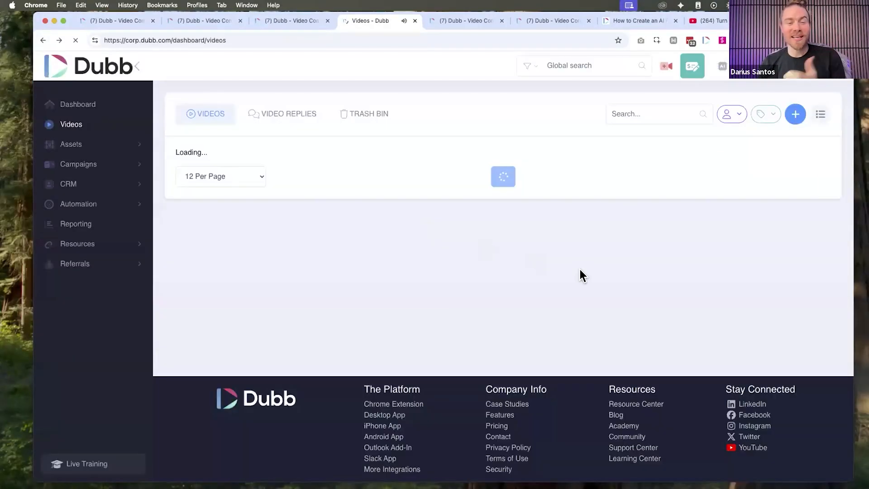
Open the Spotlight Entrance video, rewind it to the start, and watch it full screen
scroll(641, 308, "down", 2)
scroll(641, 308, "up", 2)
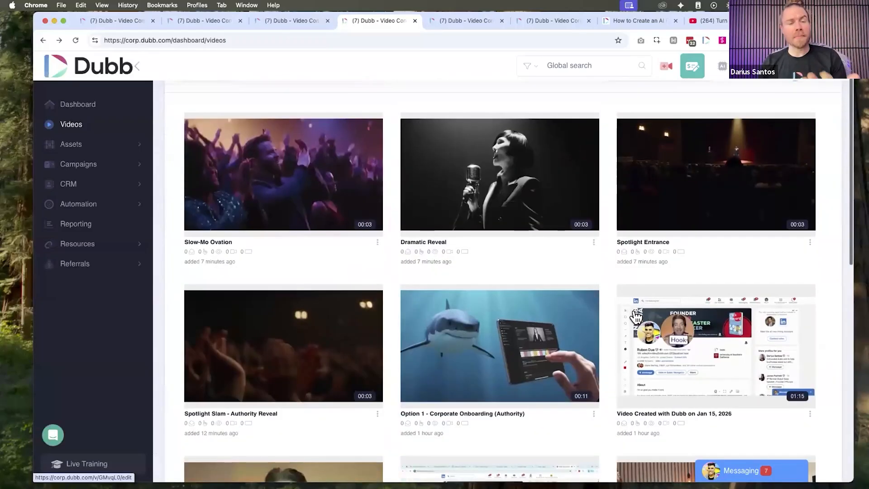
scroll(728, 207, "up", 1)
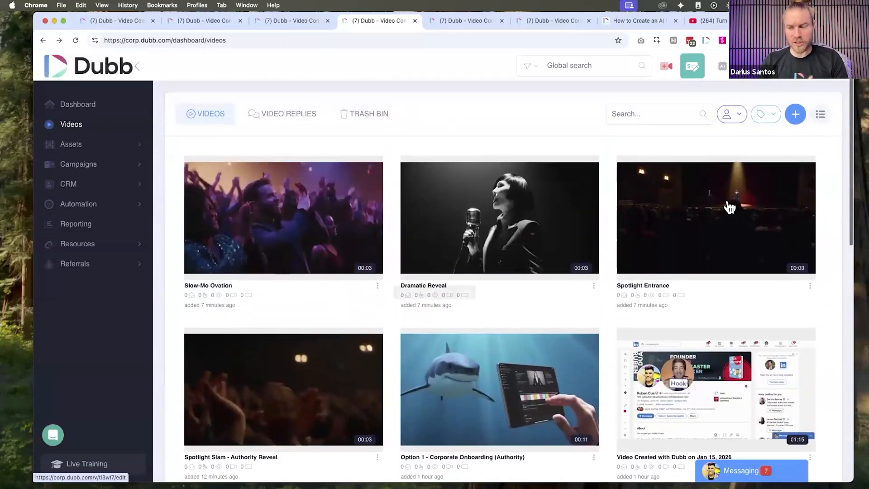
left_click(729, 204)
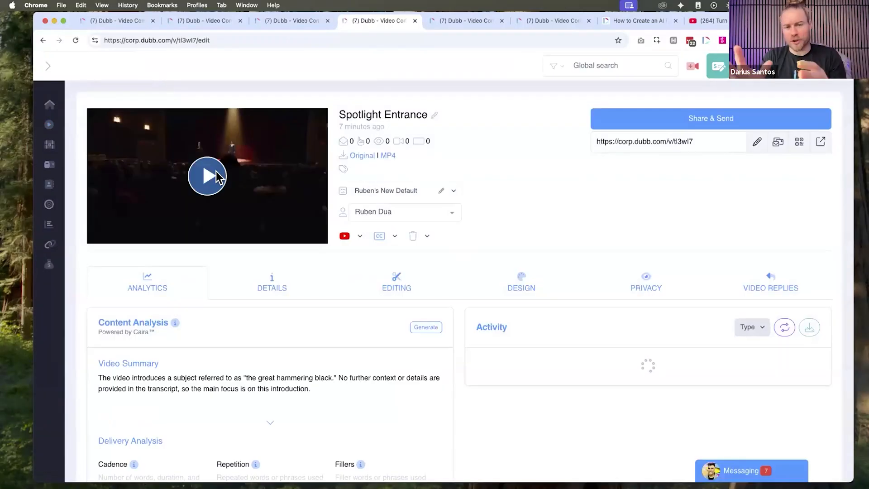
left_click(206, 175)
left_click(98, 232)
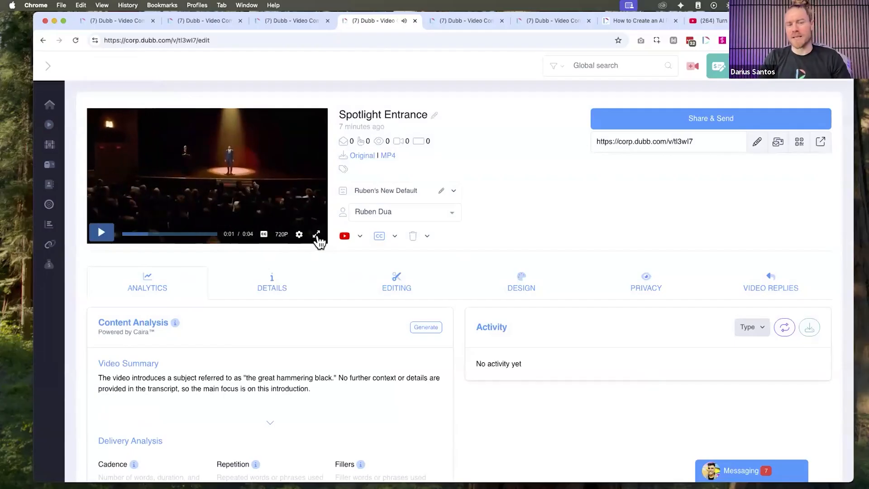
left_click(316, 234)
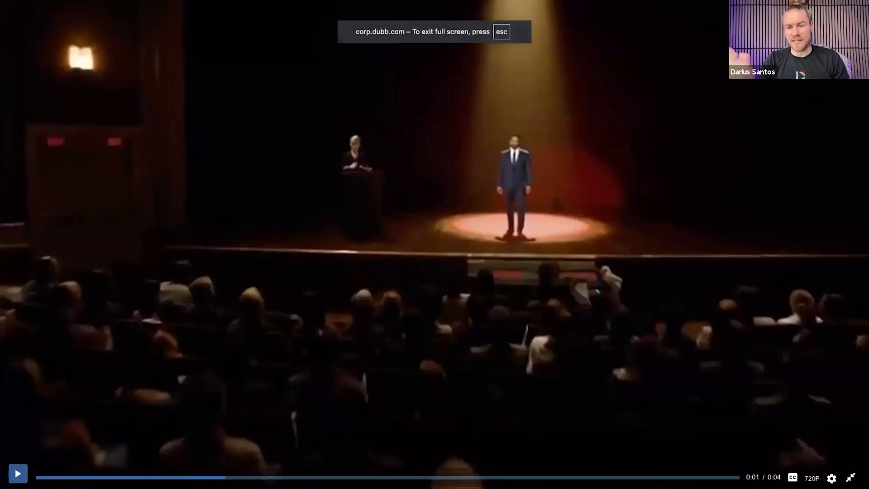
left_click(37, 478)
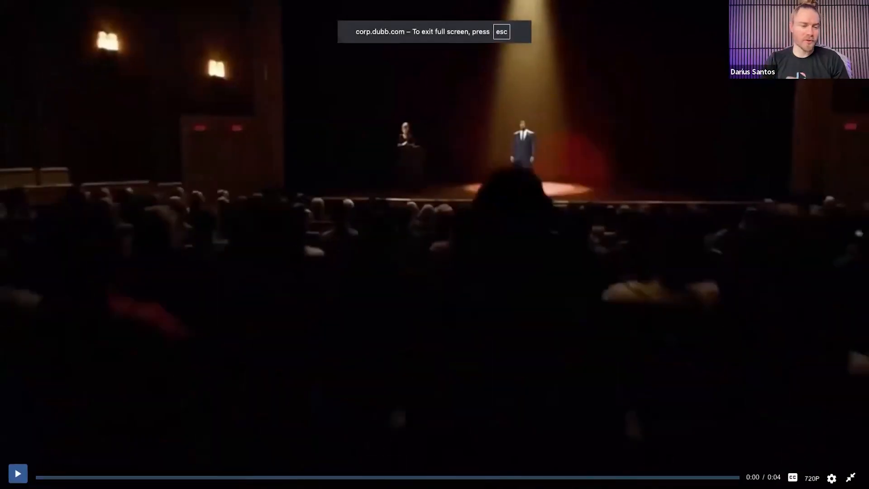
key("Escape")
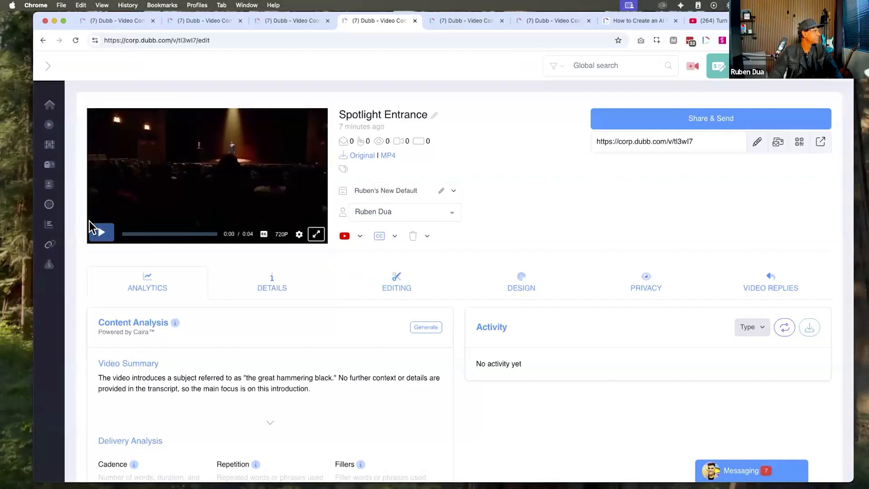
left_click(93, 230)
left_click(316, 234)
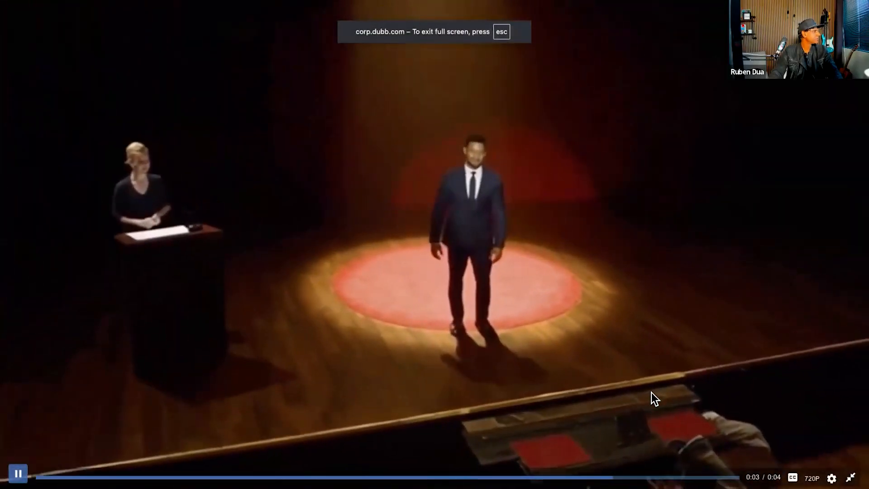
key("Escape")
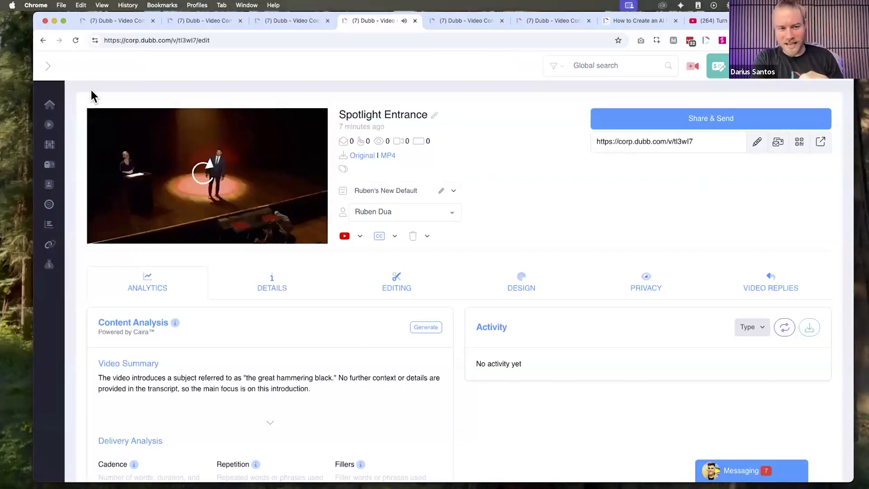
Return to the video library, open the Dramatic Reveal video and play it
left_click(43, 40)
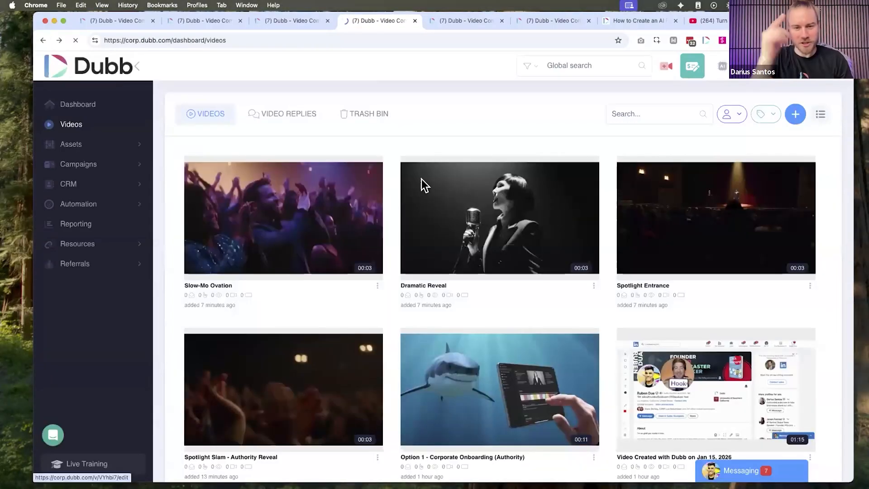
left_click(423, 184)
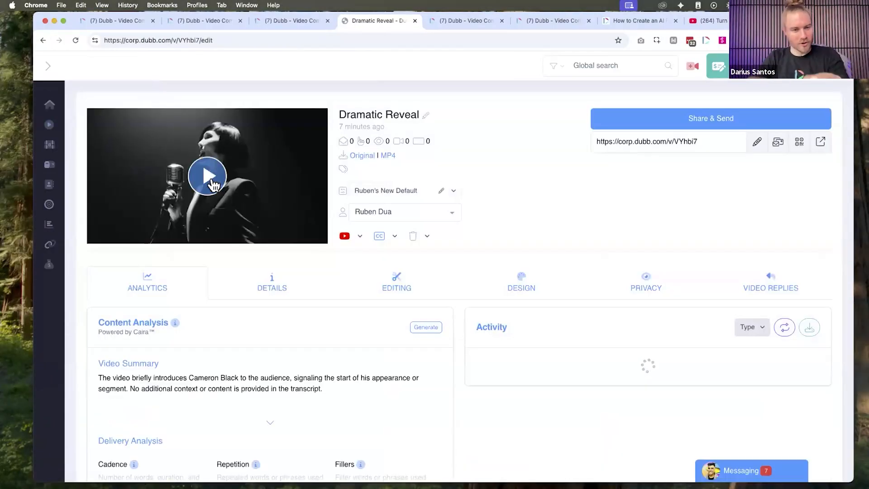
left_click(213, 185)
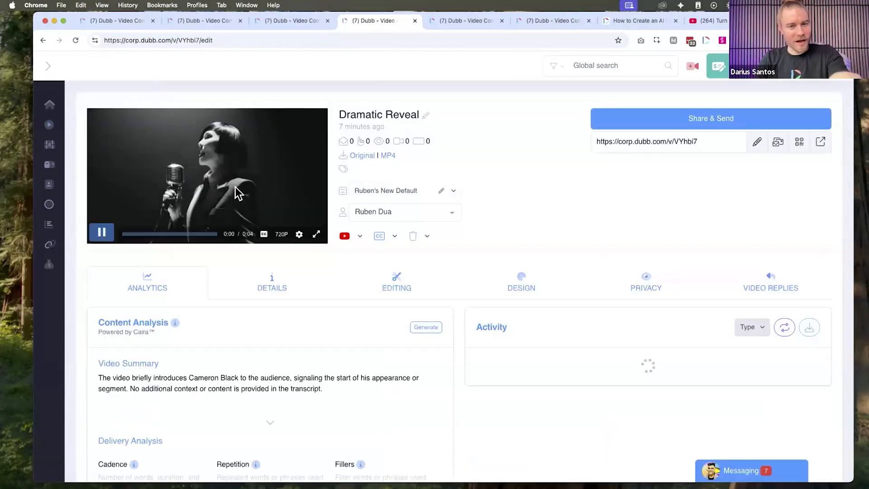
Watch the Dramatic Reveal video full screen, return to the video library, and open the Slow-Mo Ovation video to watch it full screen
left_click(316, 235)
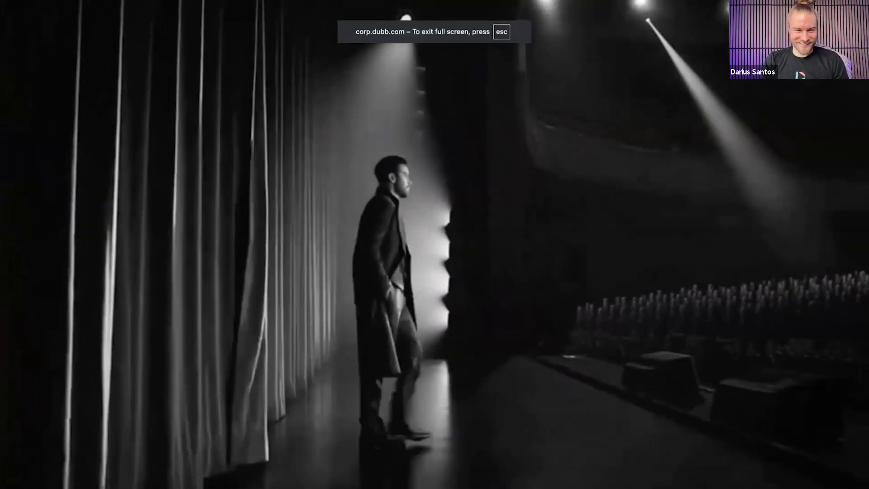
key("Escape")
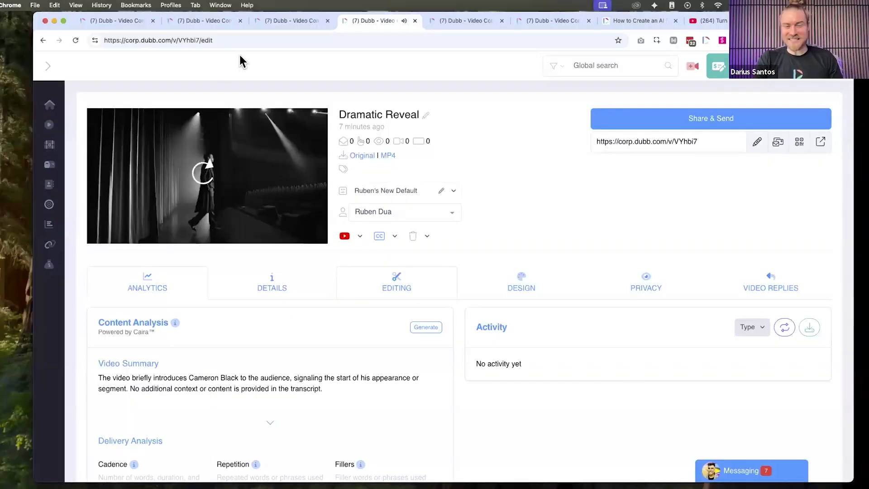
left_click(43, 40)
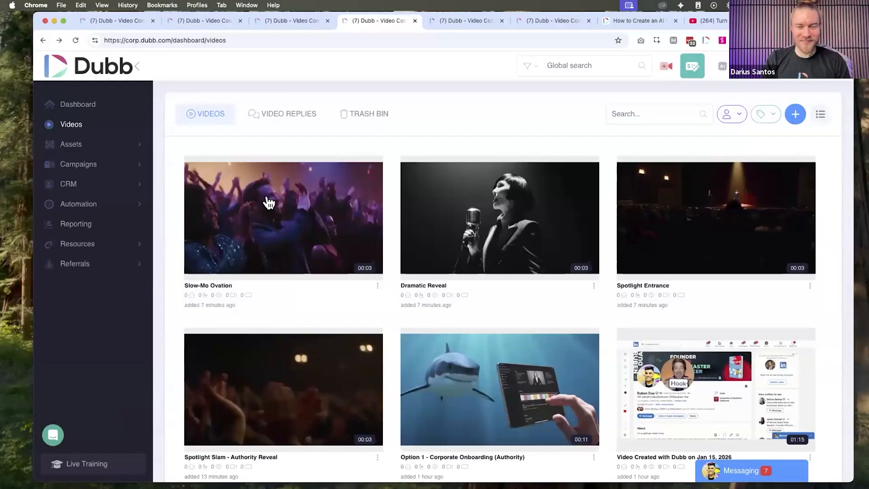
left_click(269, 203)
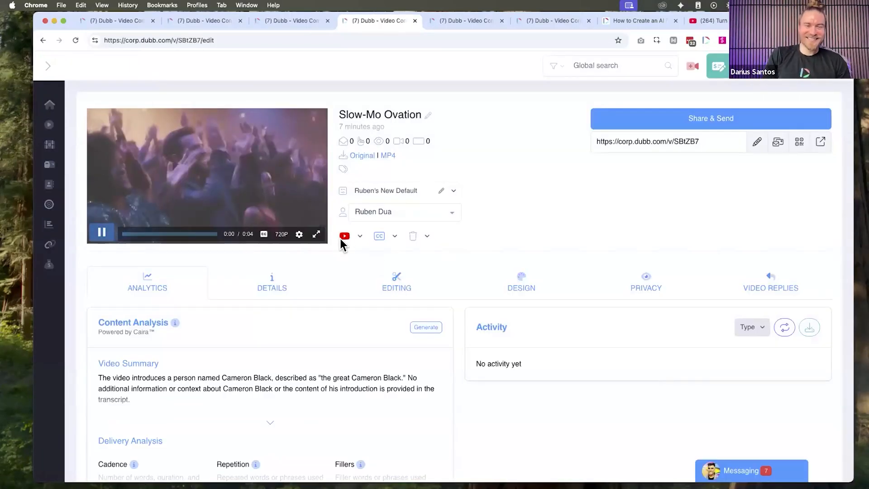
left_click(316, 234)
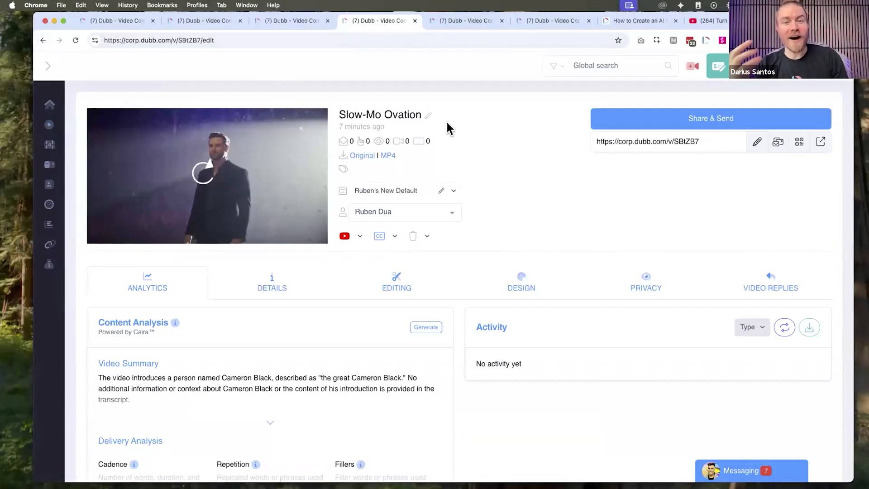
Start creating a new video from a prompt and activate the empty Video Prompt field
left_click(693, 68)
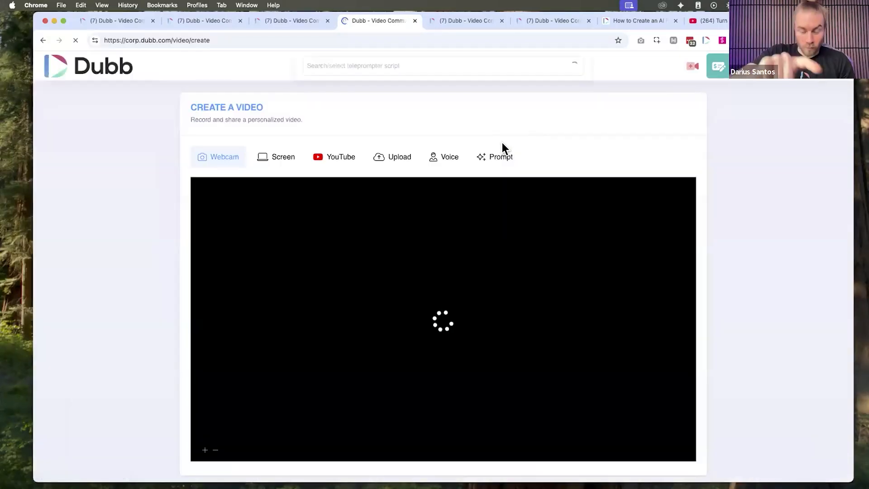
left_click(498, 157)
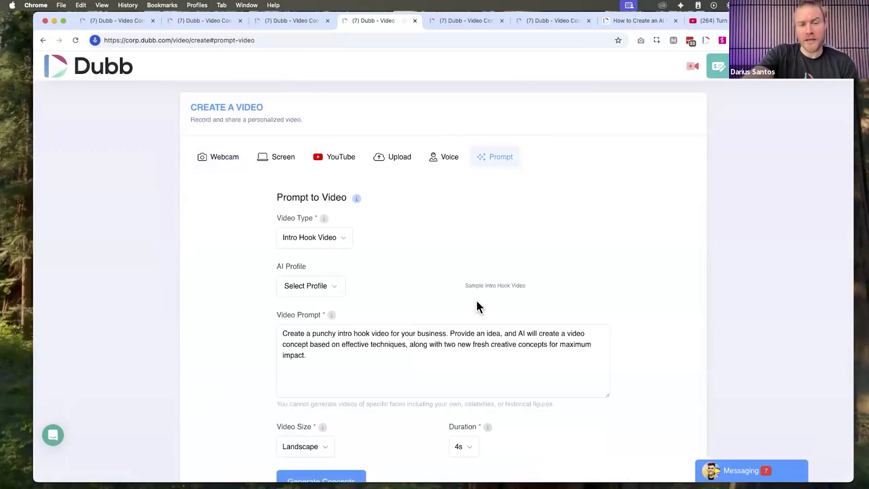
left_click(425, 350)
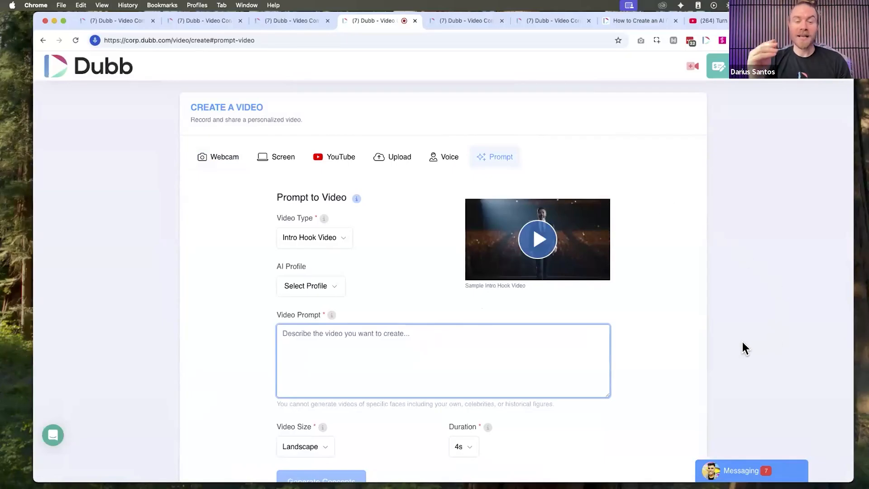
Draft a two-line video prompt reading "a speaker" and "helps moms", and clear it
type("Now ")
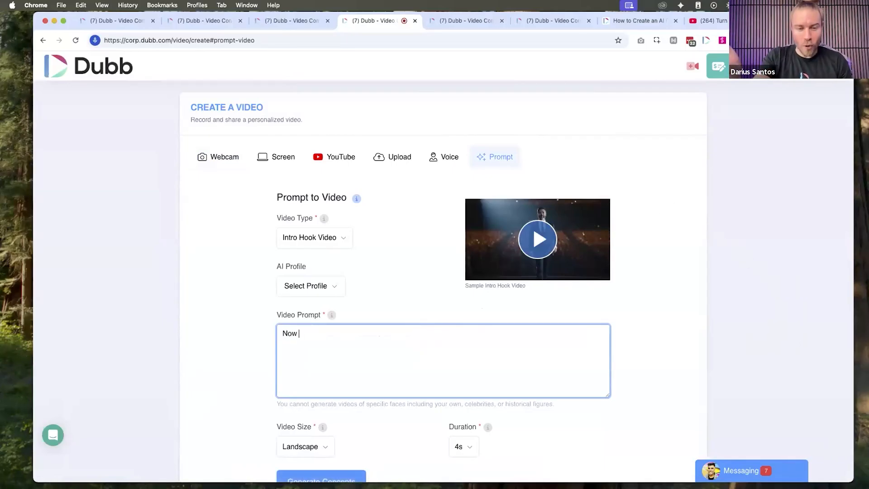
type("introa speaker")
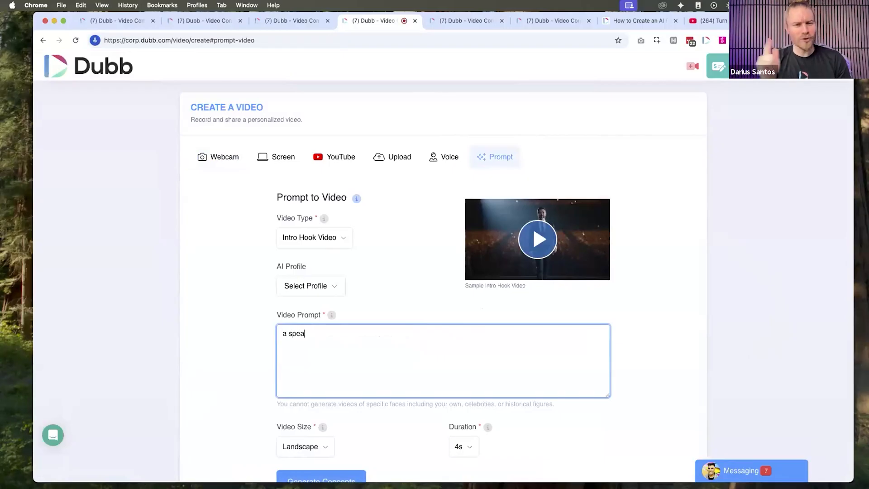
key("Return")
type("helps moms")
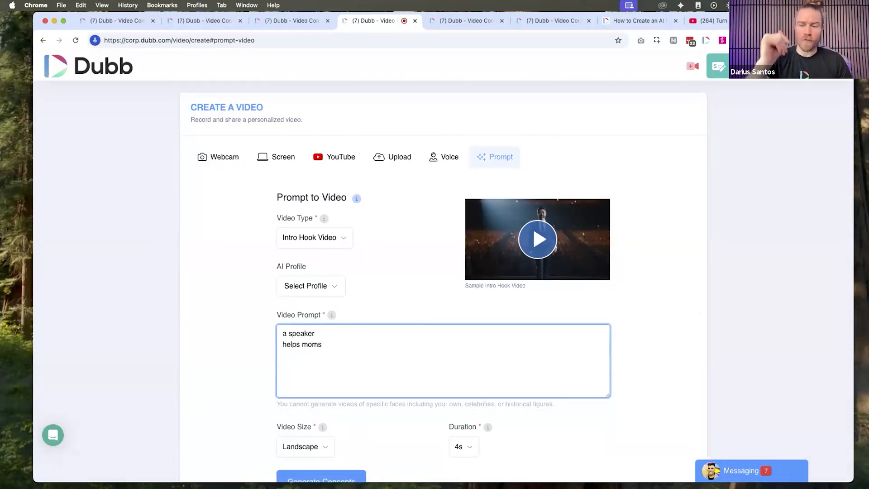
key("super+a")
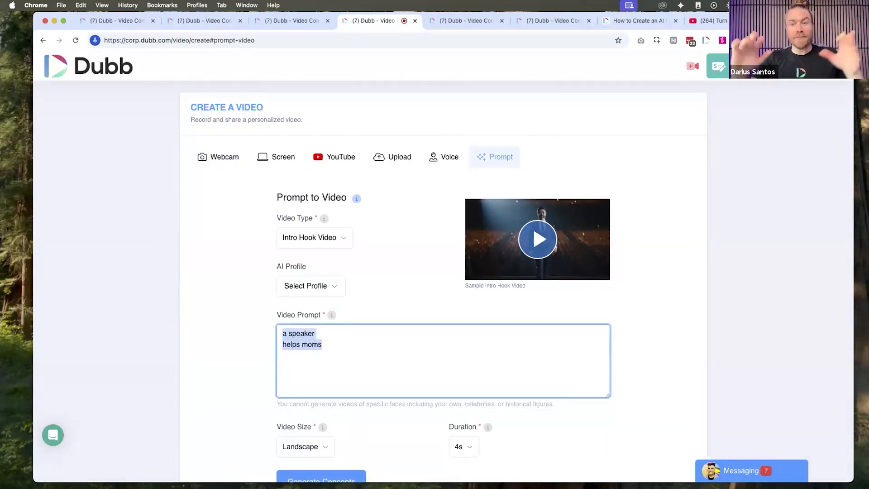
key("BackSpace")
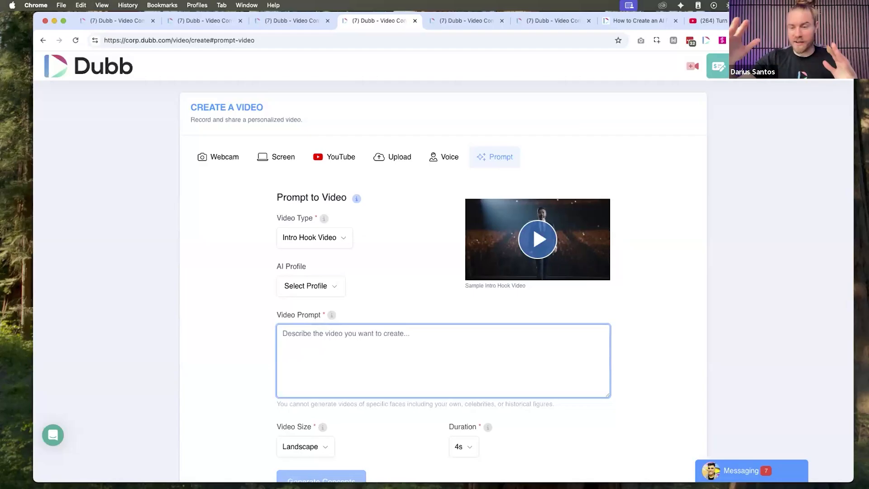
Draft the video prompt "A working mom sits at home on her home computer." and clear it
type("A working mom ")
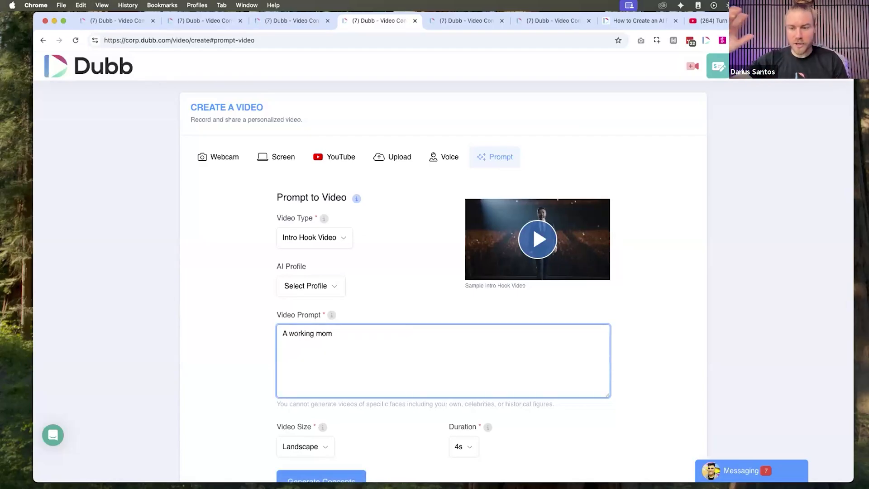
type("sits ")
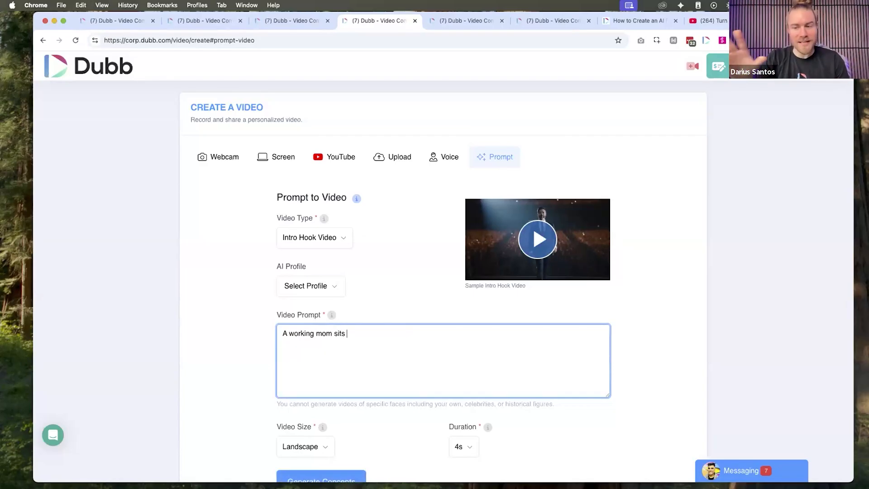
type("at home on her ")
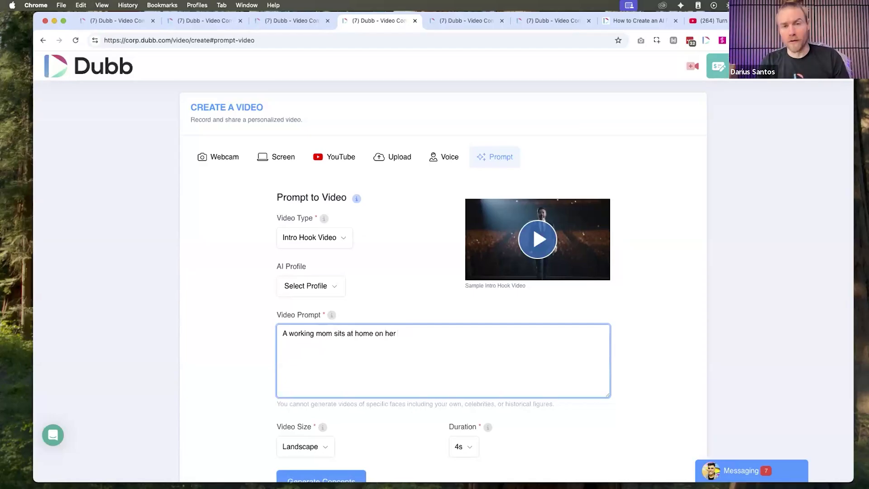
type("home computer.")
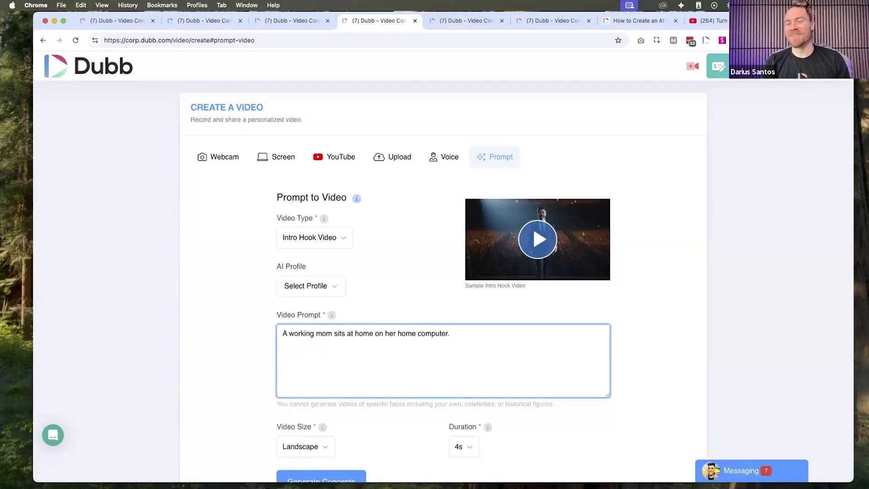
key("super+a")
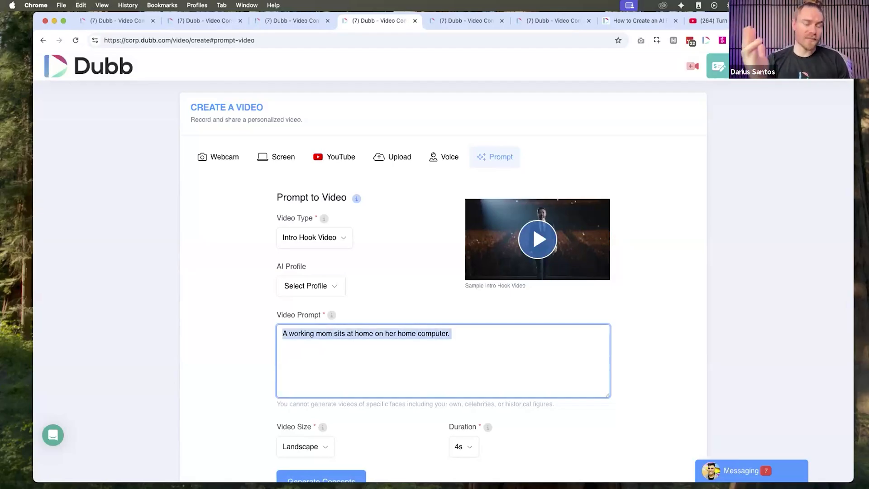
key("BackSpace")
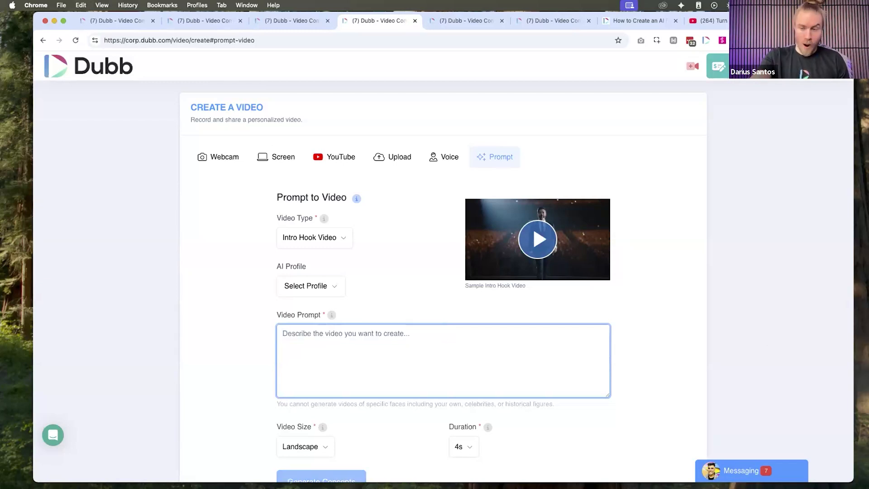